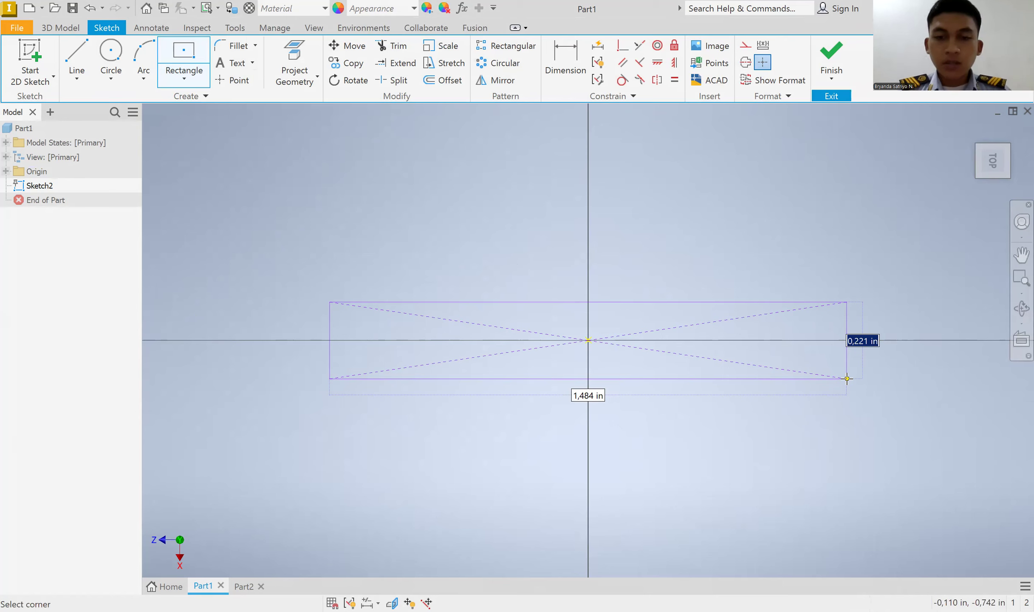
Step: Size the centre rectangle to 2 in by 12 in about the origin and finish the sketch
type("2")
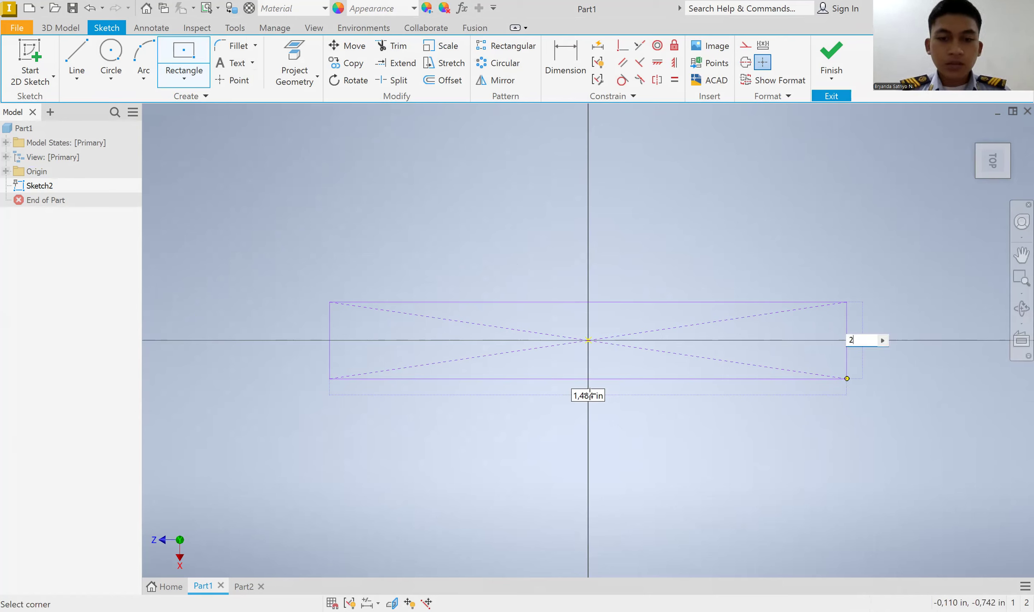
key("Tab")
type("12")
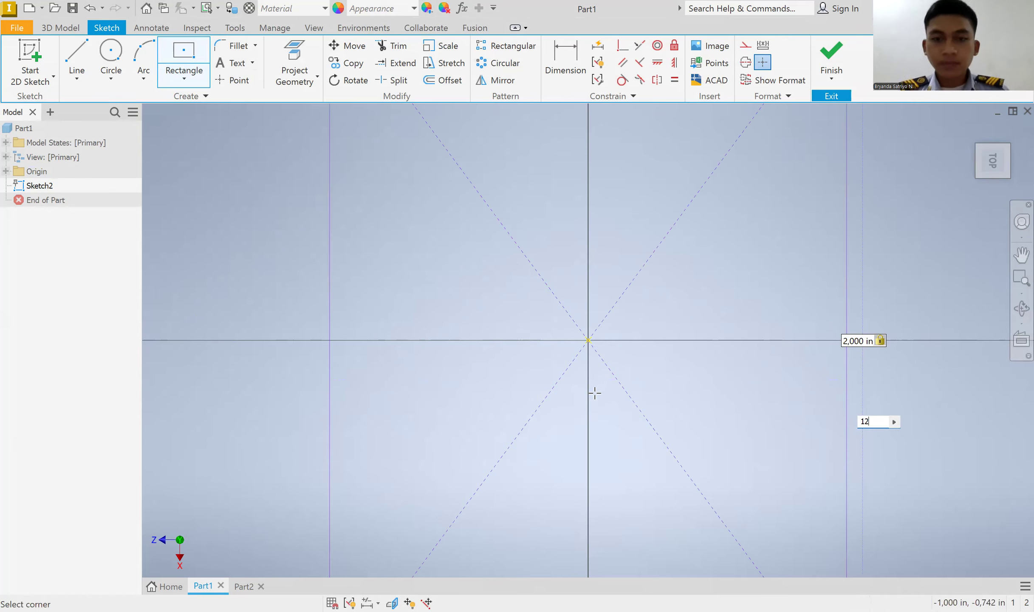
key("Return")
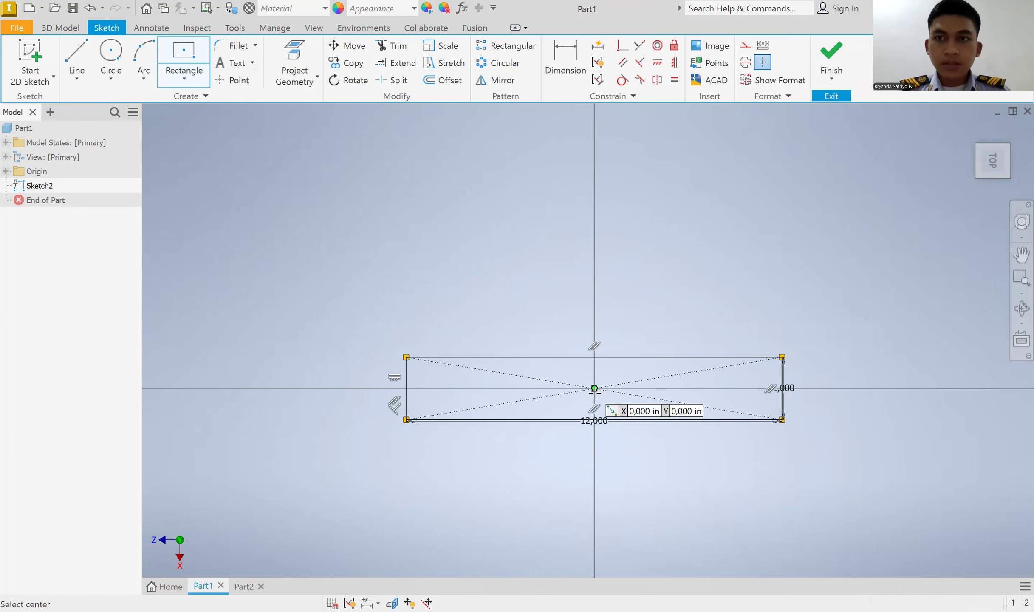
left_click(829, 56)
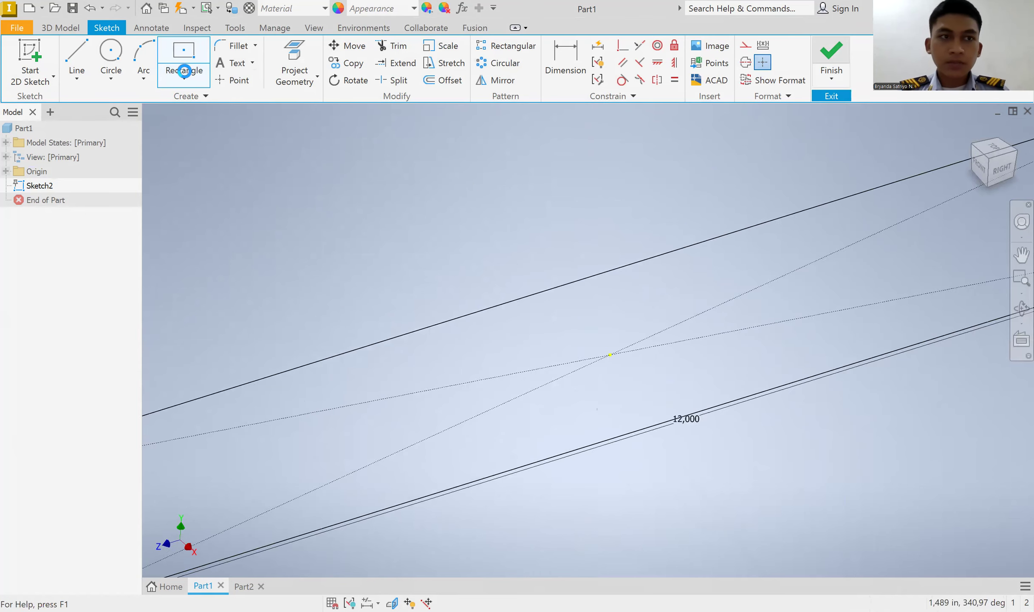
Step: Extrude the rectangle 1 in into a solid bar and assign Steel, Mild as its material
left_click(84, 60)
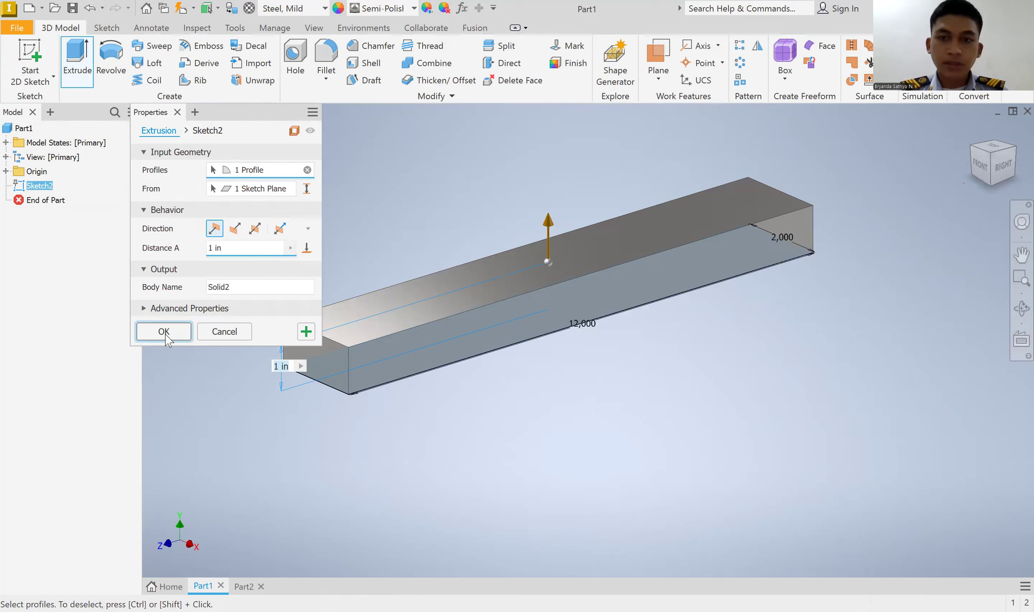
left_click(164, 332)
middle_click_drag(589, 376, 654, 381)
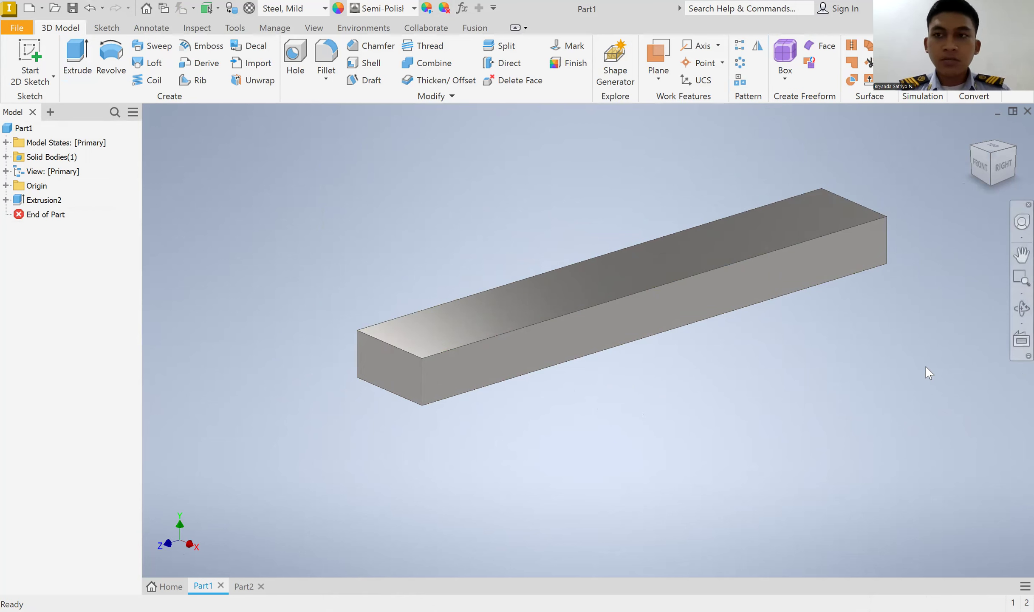
left_click(275, 8)
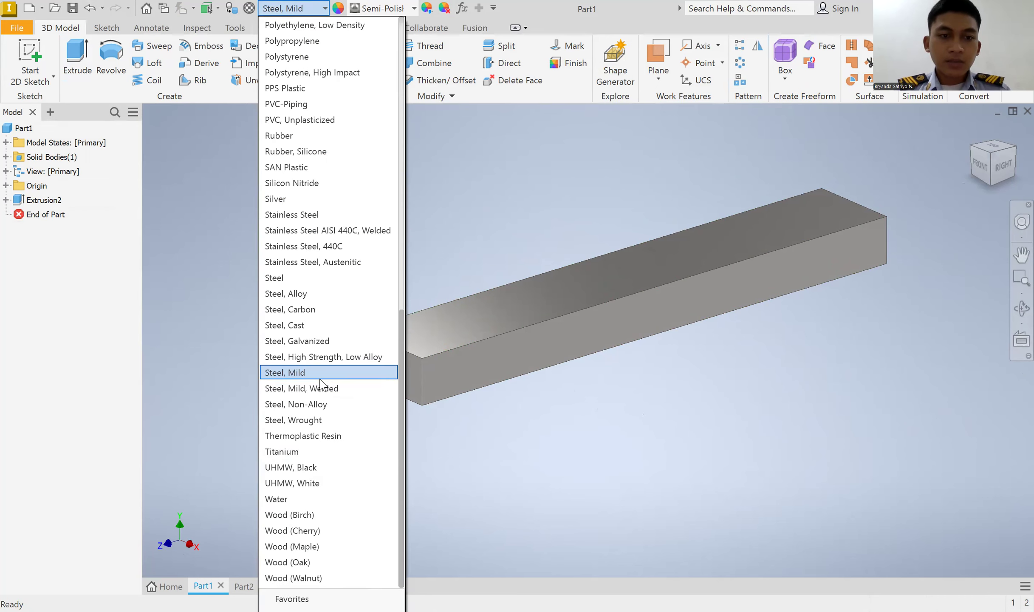
left_click(320, 379)
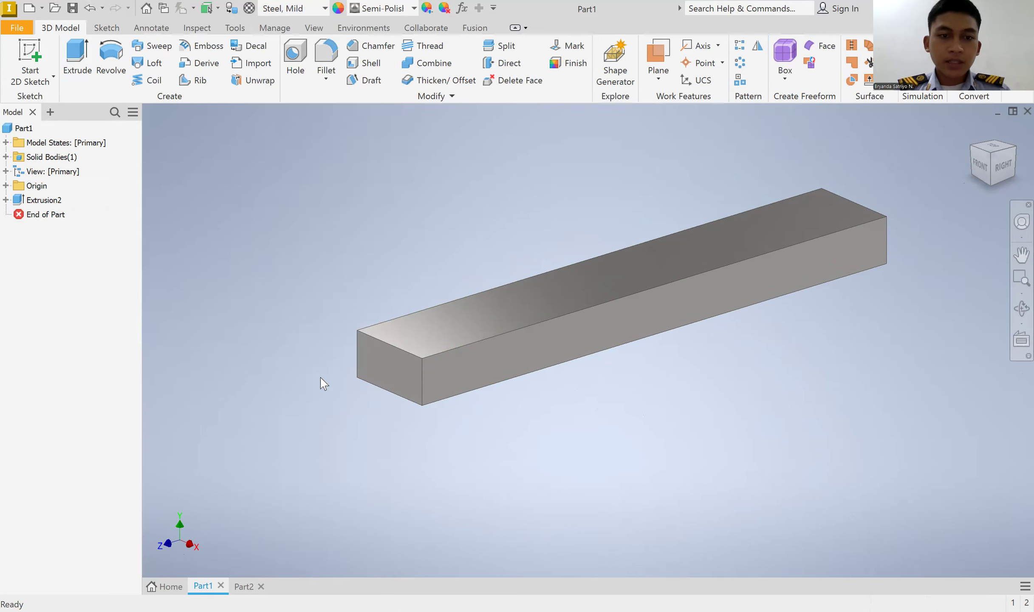
Step: Enter the Stress Analysis environment and create a Single Point static analysis study with Bonded contacts for the bar
left_click(1014, 313)
left_click_drag(519, 304, 556, 310)
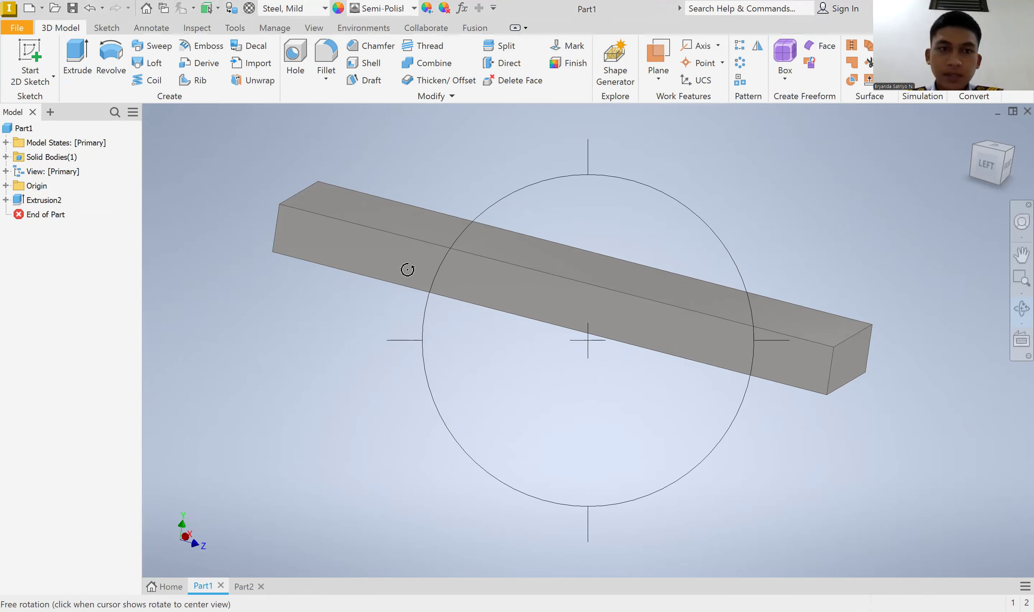
left_click_drag(589, 279, 574, 288)
right_click(572, 283)
left_click(530, 283)
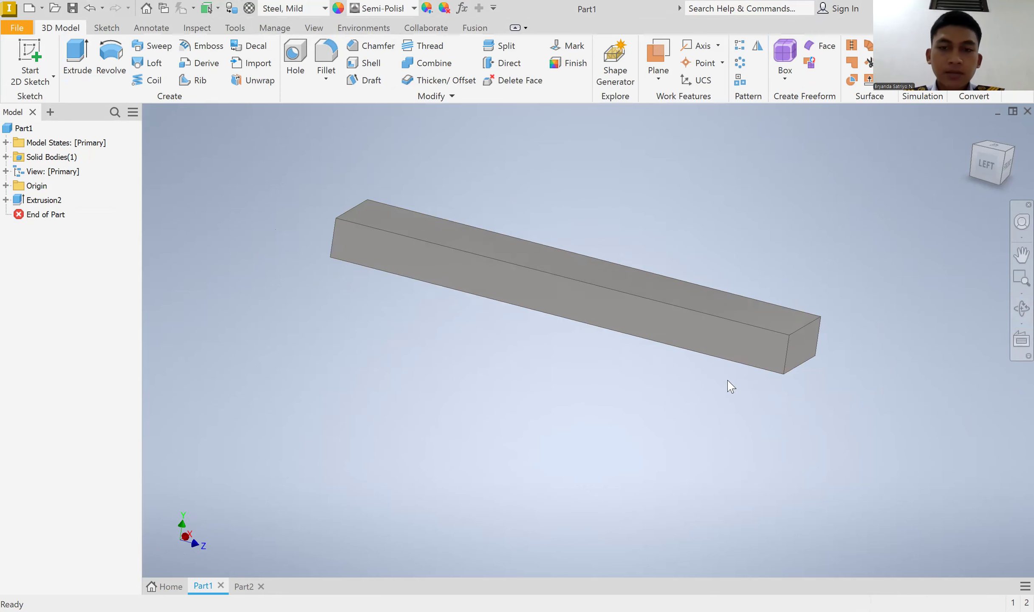
middle_click_drag(832, 352, 780, 387)
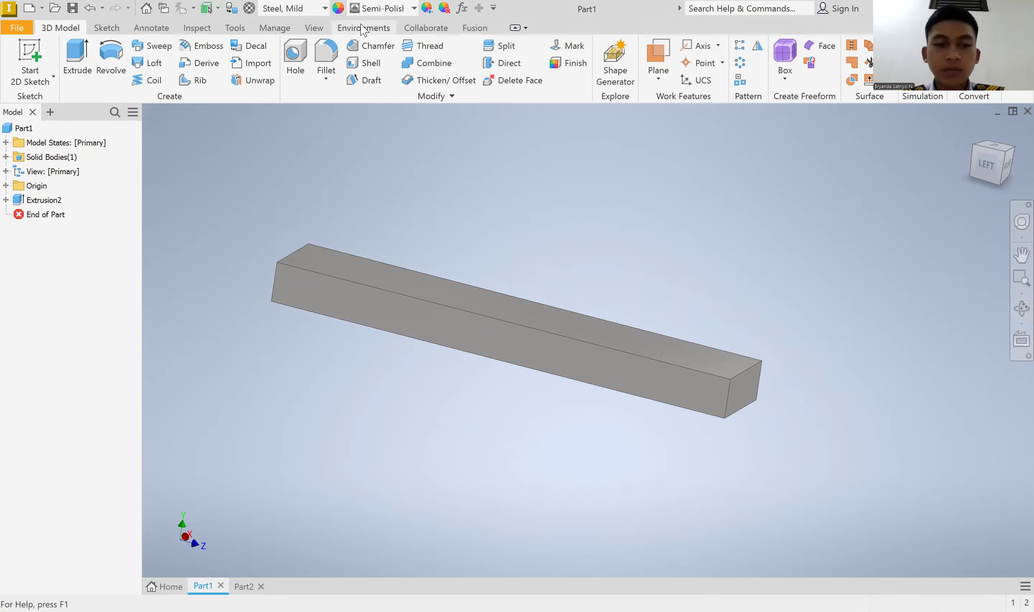
left_click(362, 28)
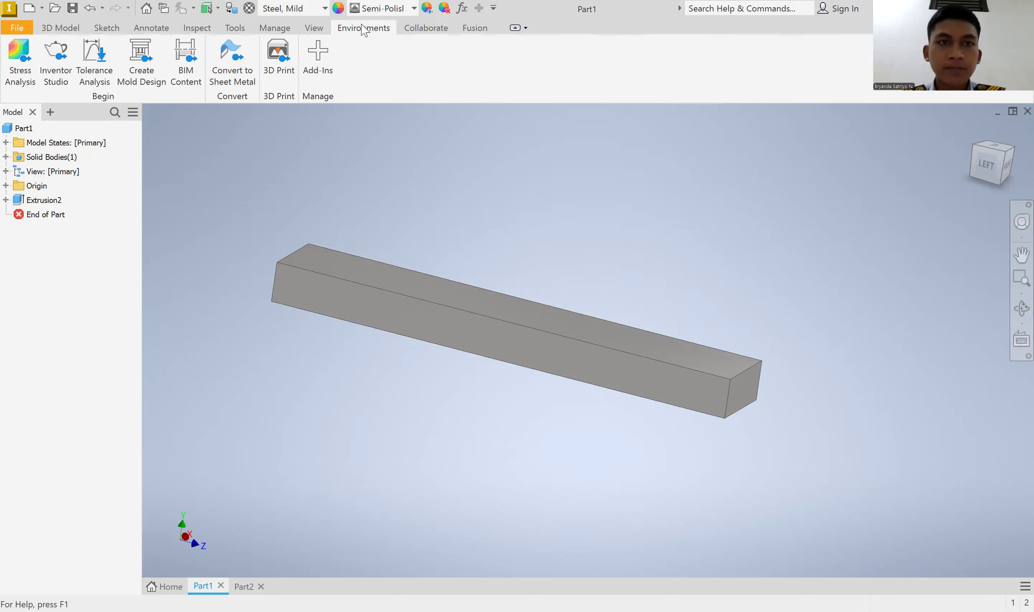
left_click(21, 64)
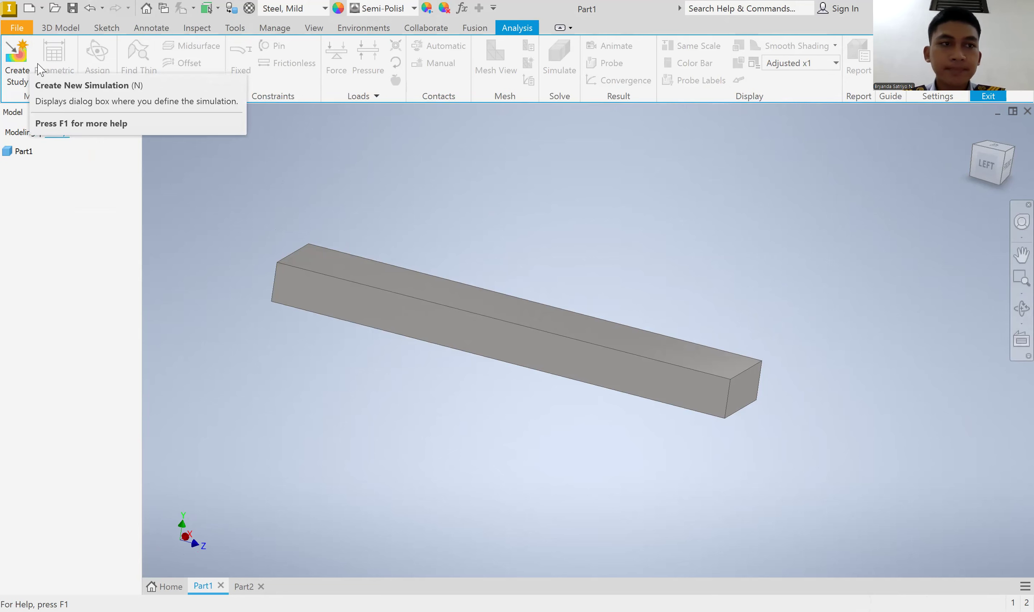
left_click(26, 75)
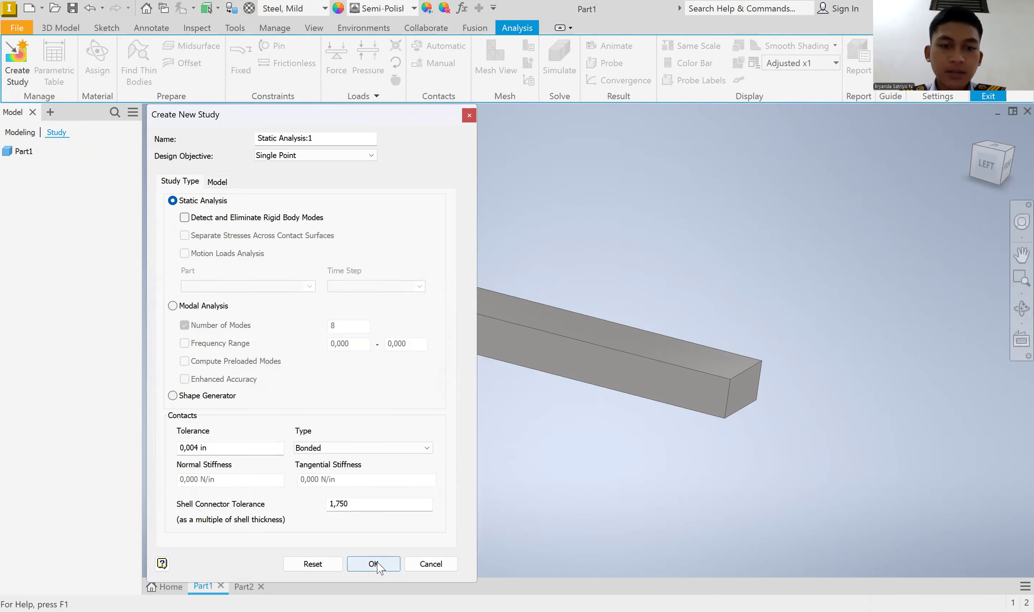
left_click(378, 562)
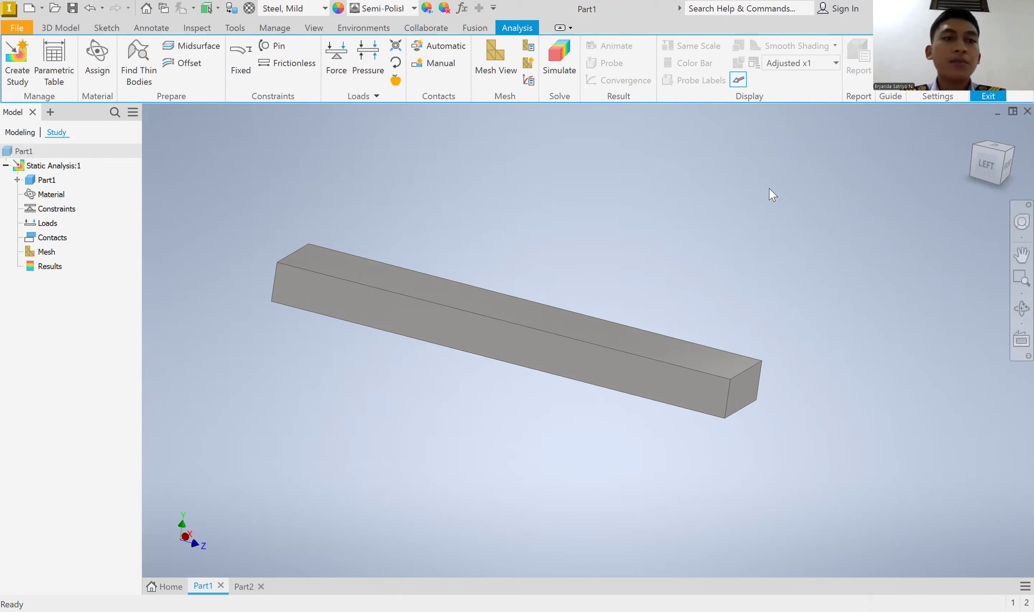
Step: Apply a fixed constraint to one small end face of the bar
left_click(243, 68)
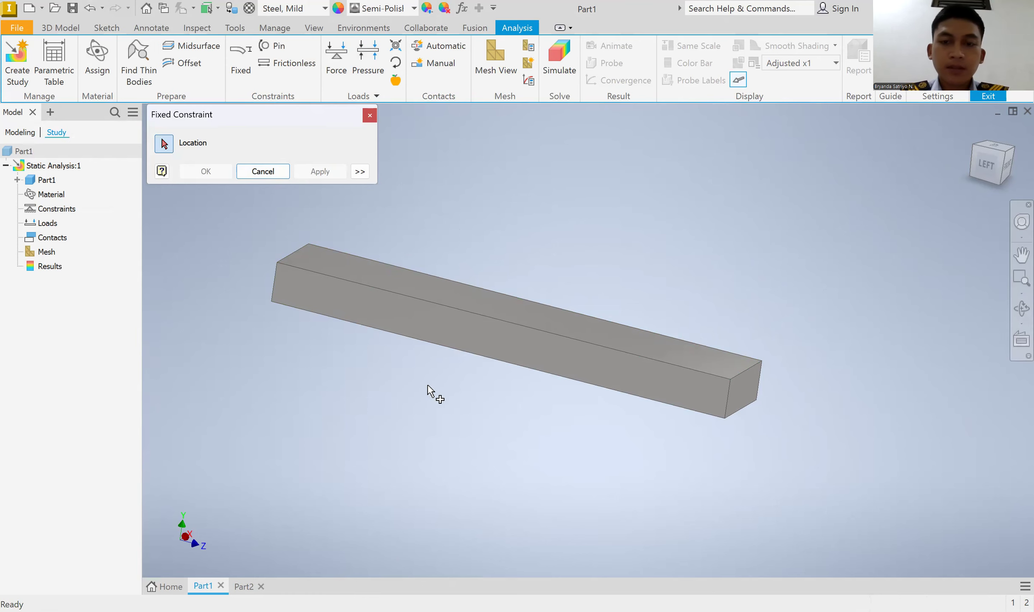
middle_click_drag(427, 385, 546, 354)
left_click(1020, 309)
left_click_drag(506, 331, 418, 259)
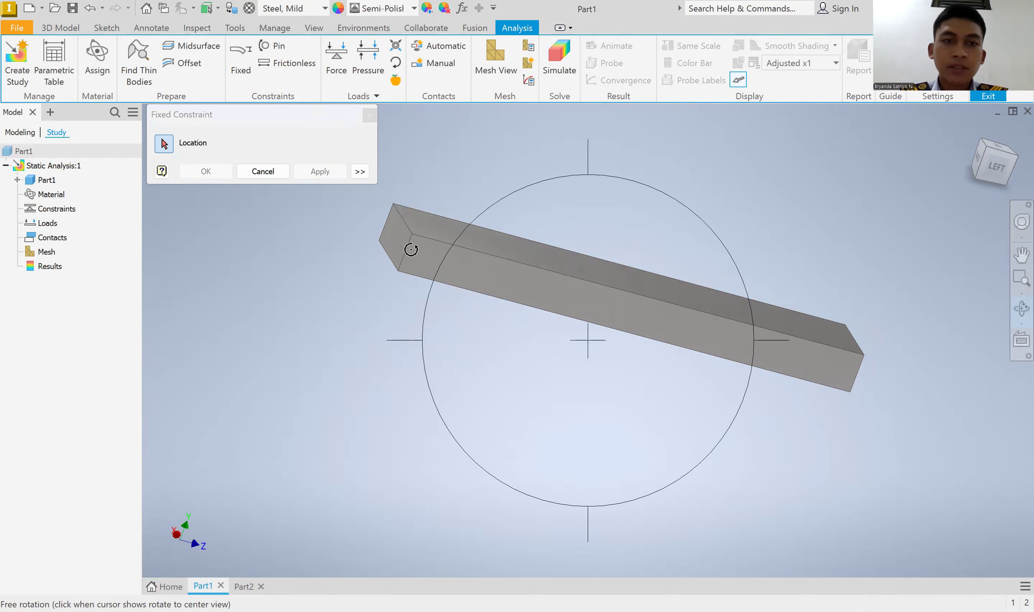
right_click(540, 245)
left_click(488, 250)
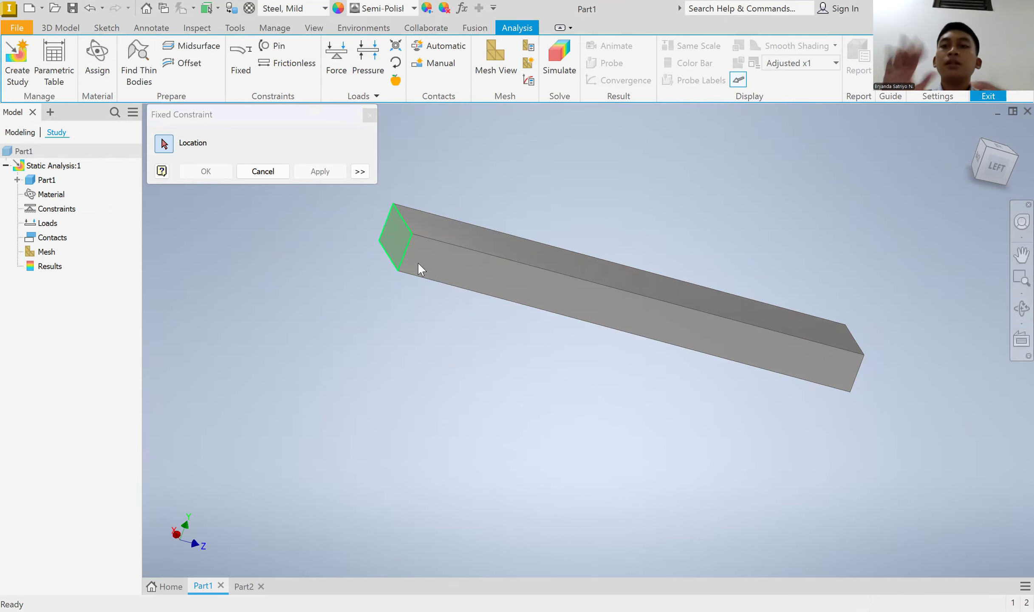
mouse_move(417, 261)
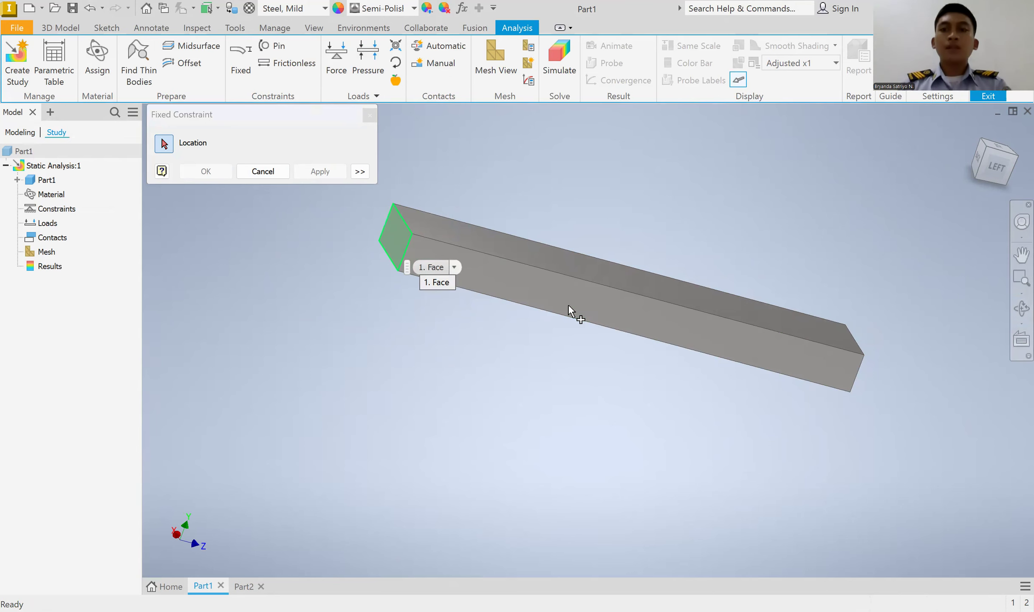
left_click(394, 238)
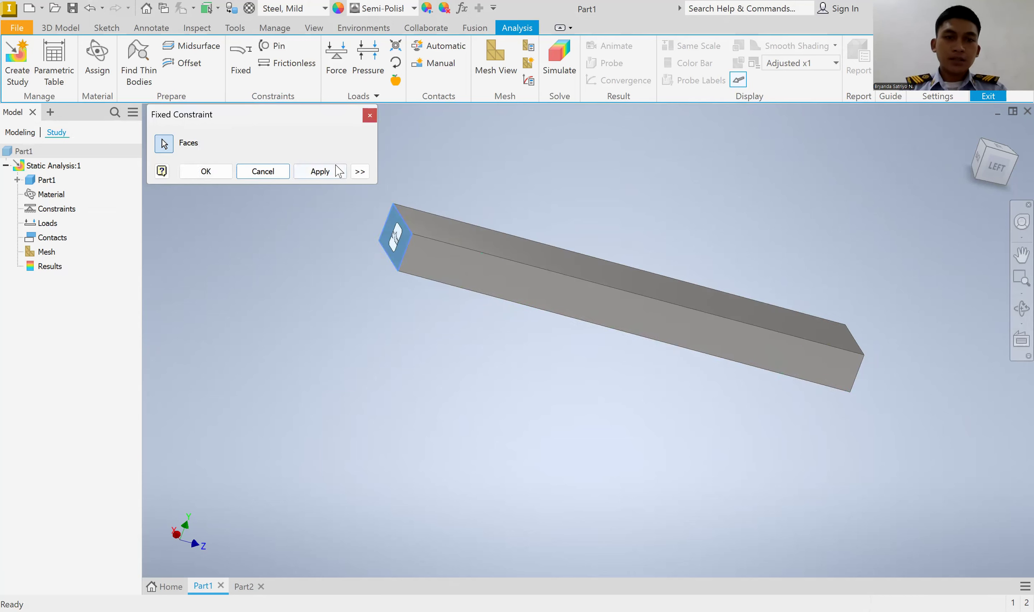
left_click(319, 171)
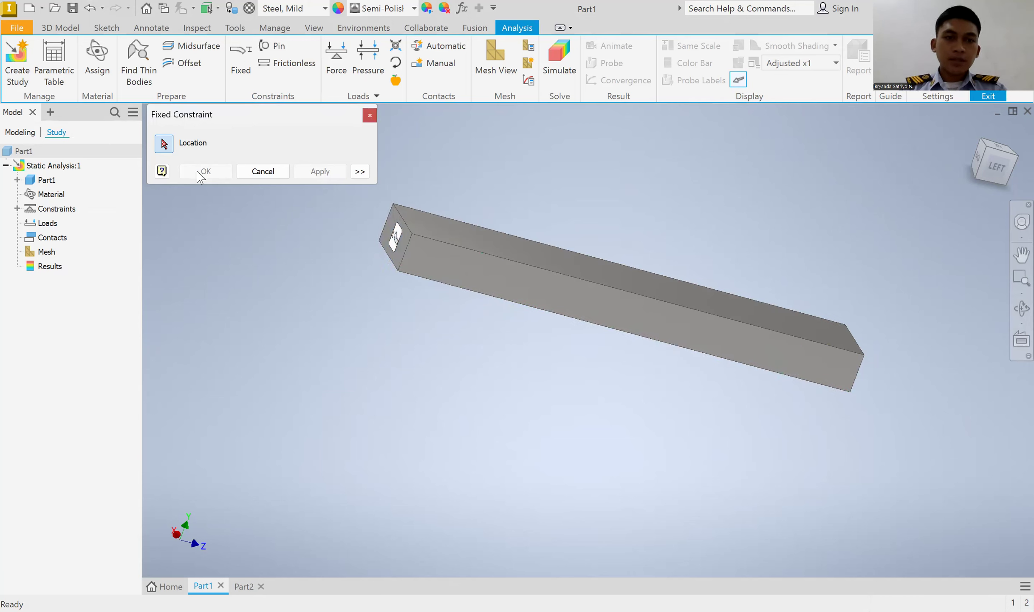
left_click(263, 171)
Step: Add a gravity load of 386,220 in/s^2 directed along the short vertical edge at the bar's free end
left_click(1022, 308)
left_click_drag(739, 342, 663, 374)
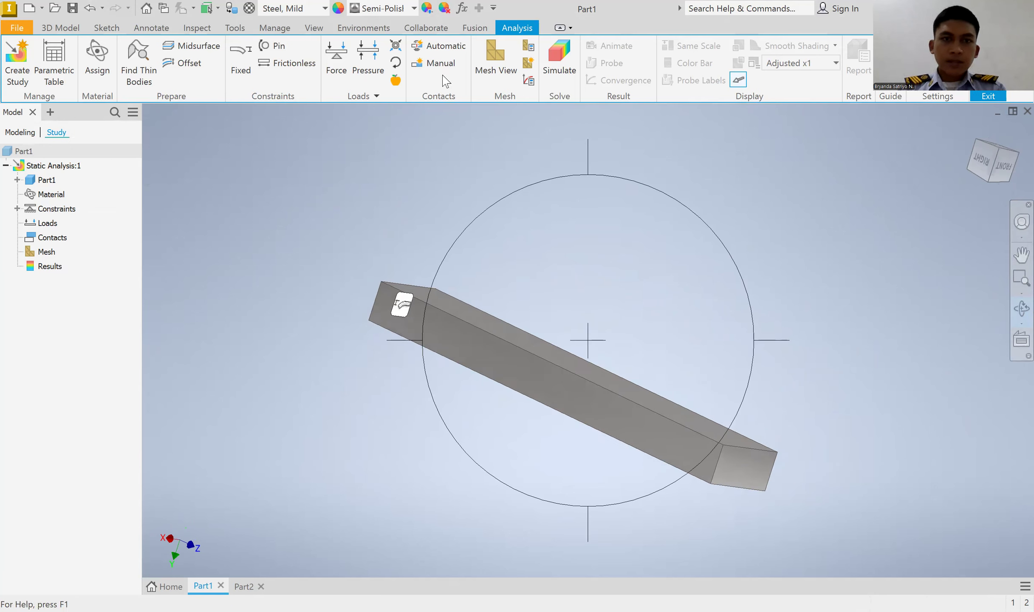
left_click(395, 79)
middle_click_drag(619, 343, 513, 249)
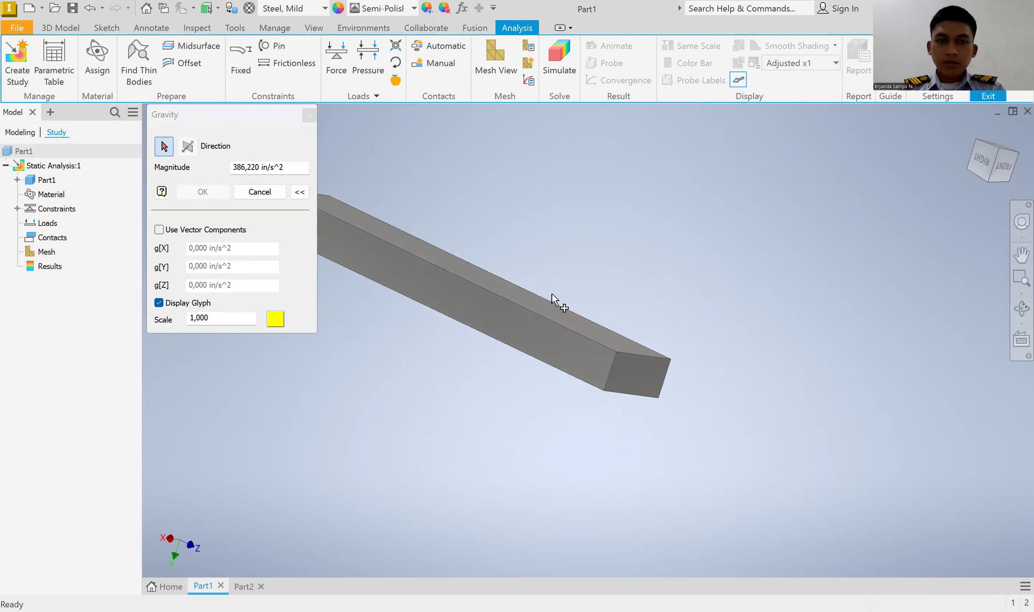
left_click(616, 365)
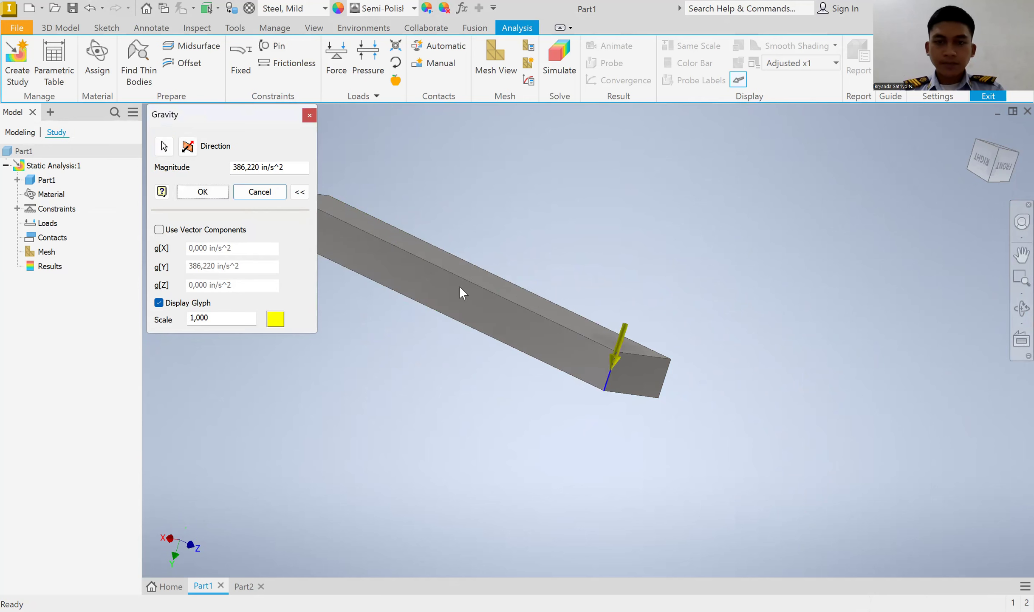
middle_click_drag(462, 293, 586, 313)
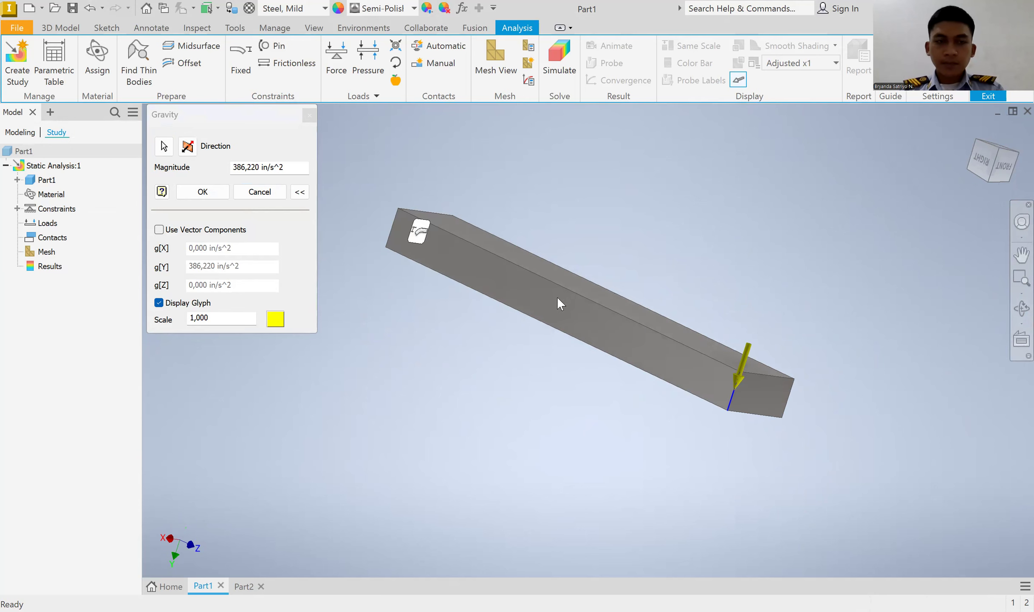
left_click(212, 196)
Step: Apply a 25 N force to the bar's broad 12 by 2 in face, acting in the same direction as gravity
left_click(1022, 308)
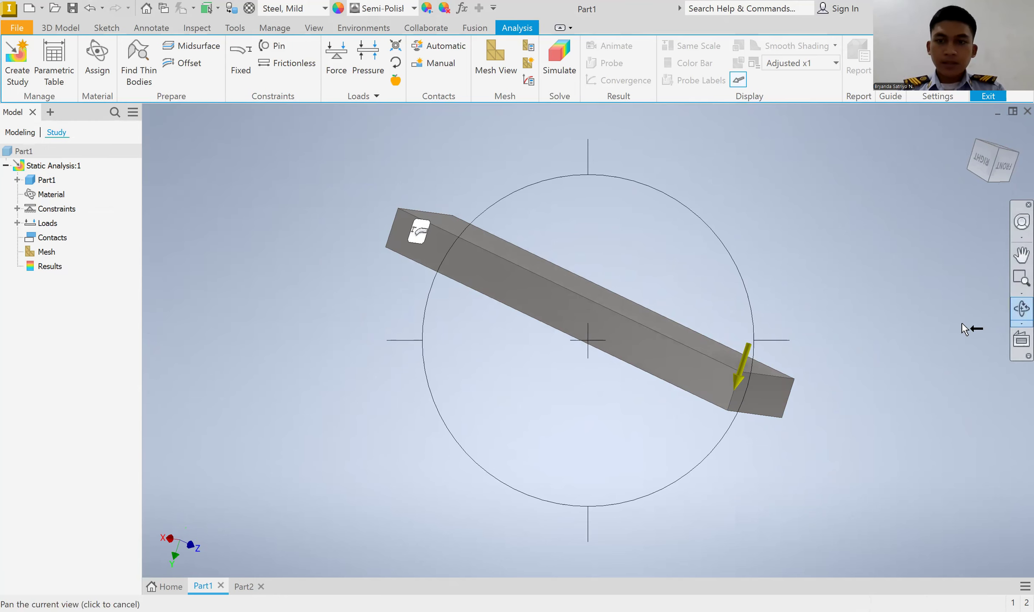
left_click_drag(738, 347, 752, 375)
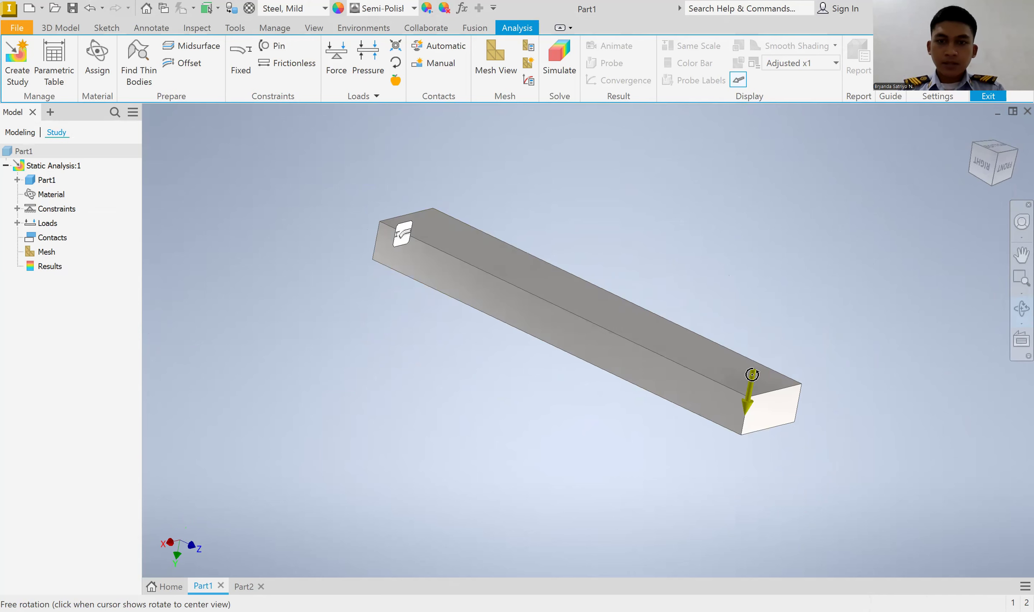
right_click(768, 294)
left_click(702, 293)
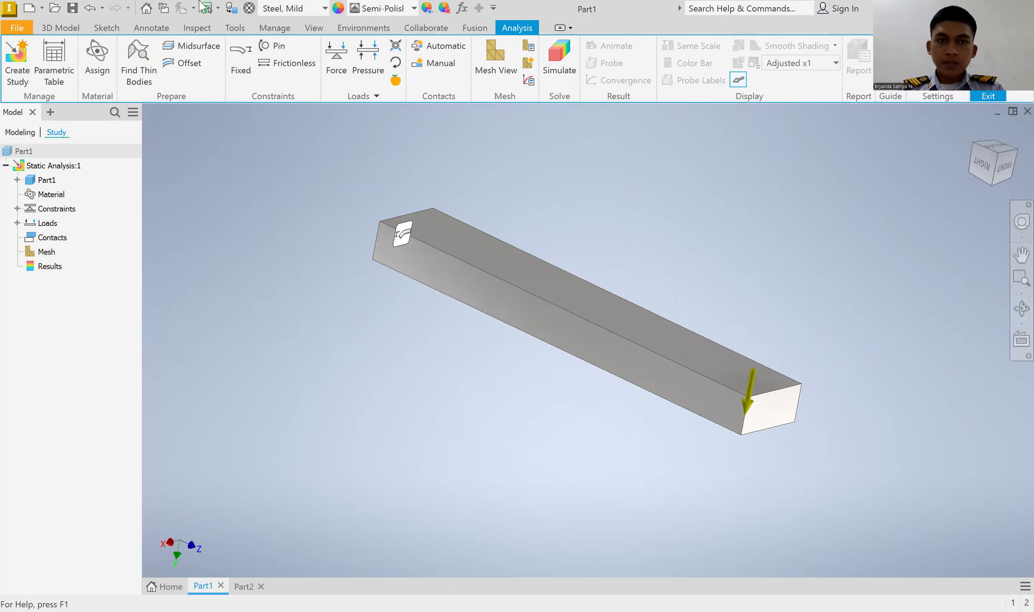
left_click(339, 57)
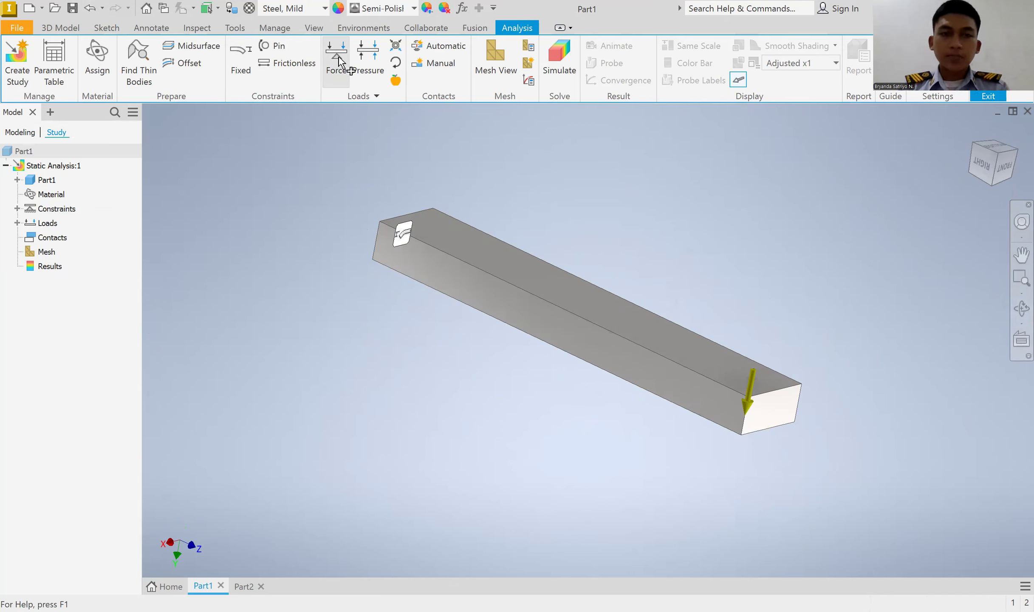
left_click(582, 302)
type("2")
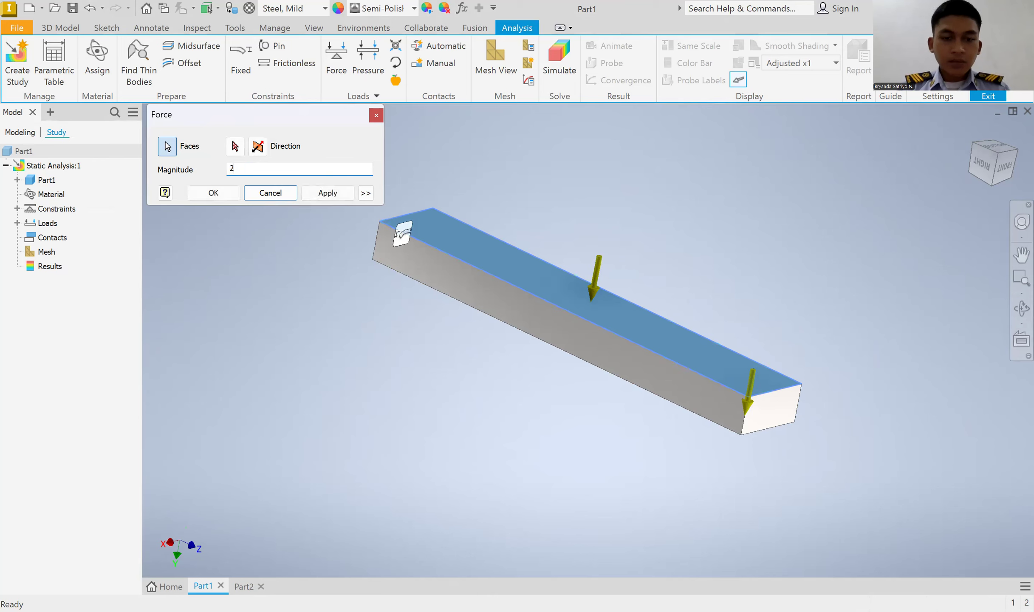
type("5")
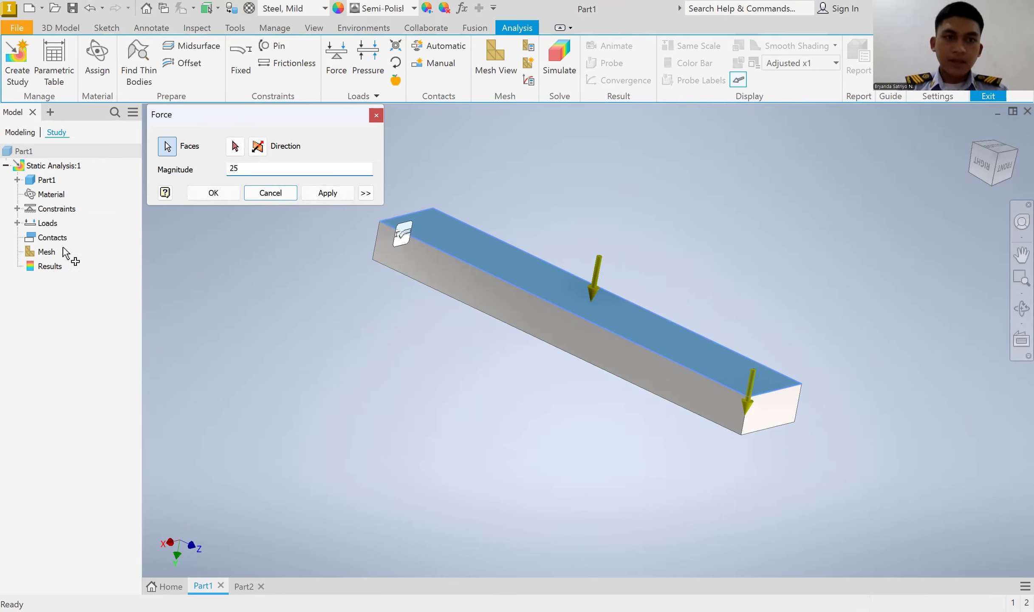
left_click(327, 194)
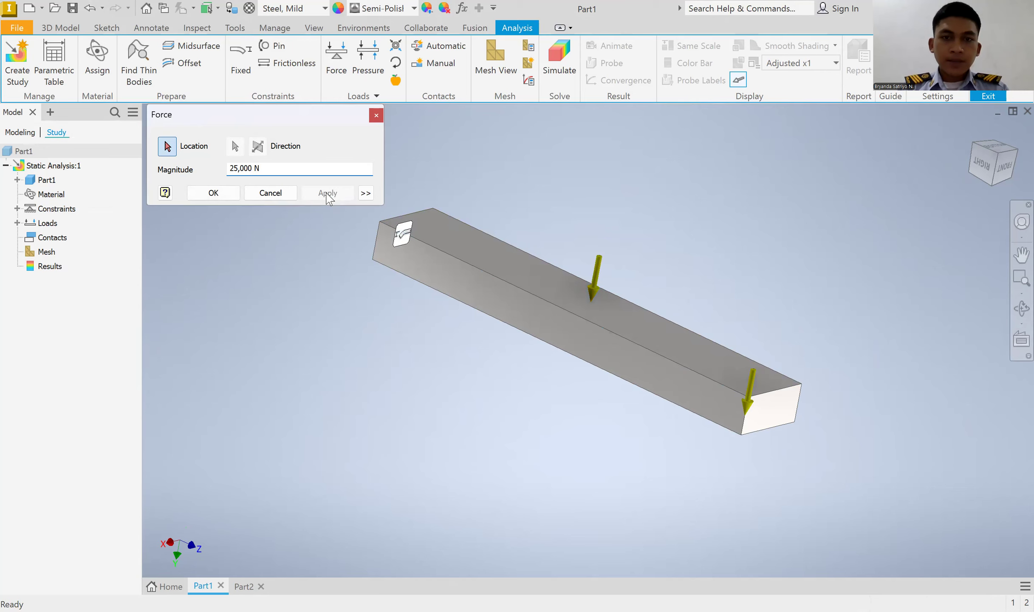
left_click(262, 195)
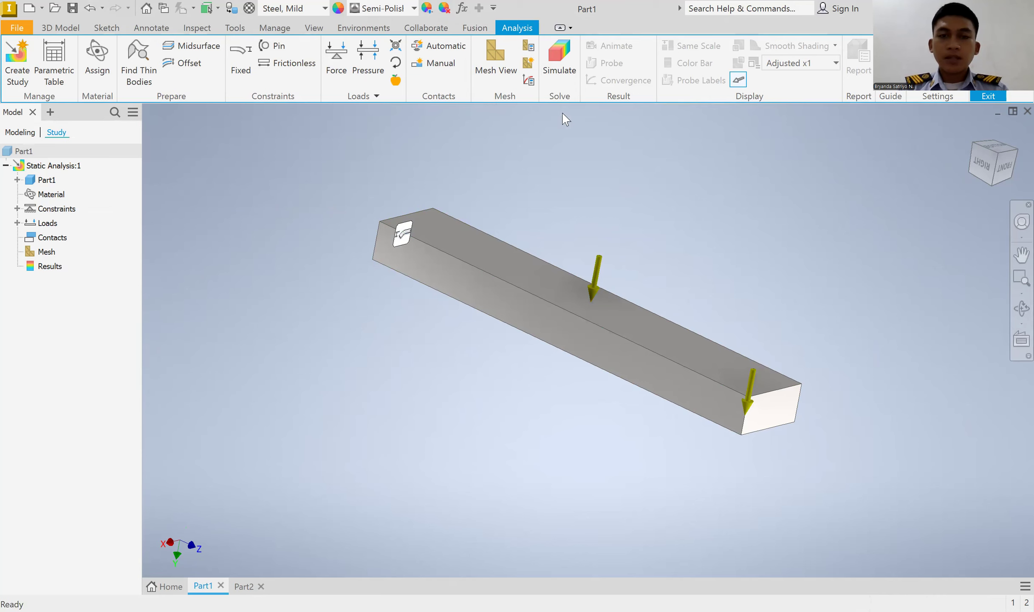
Step: Run the static analysis simulation on the current configuration of the bar
left_click(562, 72)
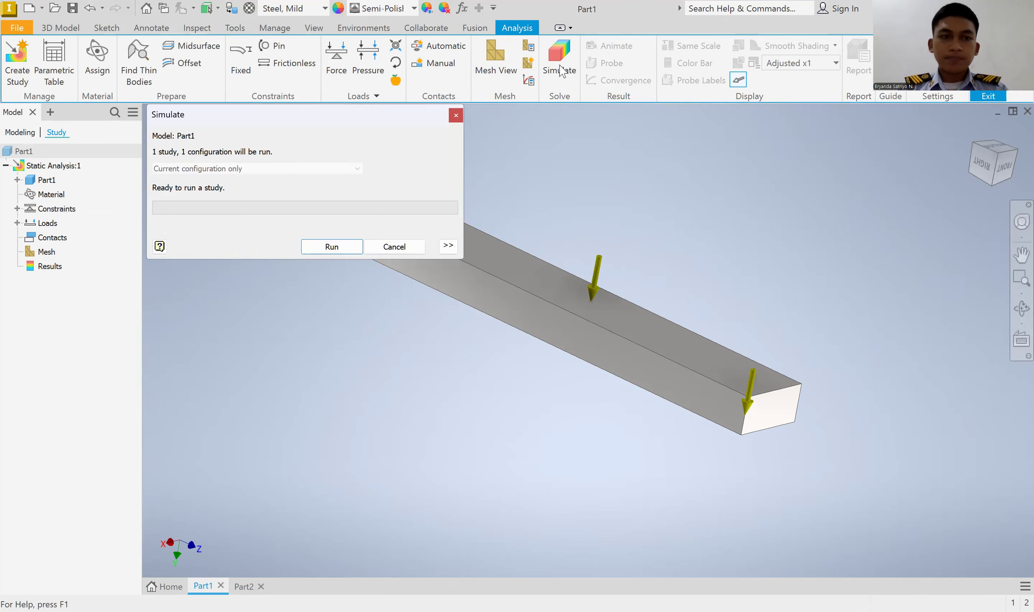
left_click(331, 247)
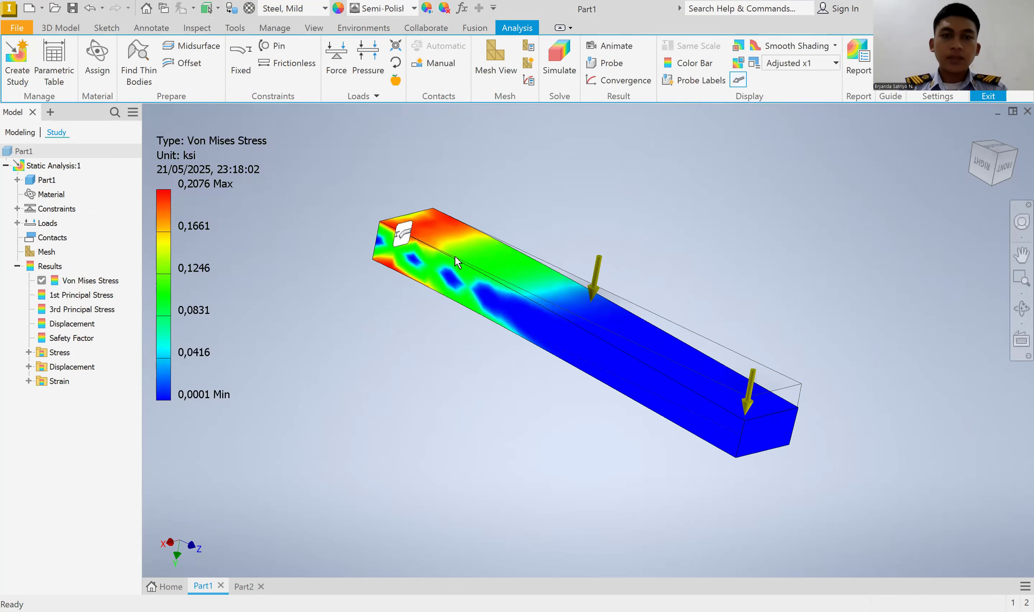
Step: Activate the Displacement result plot of the bar's static analysis
scroll(509, 275, "down", 2)
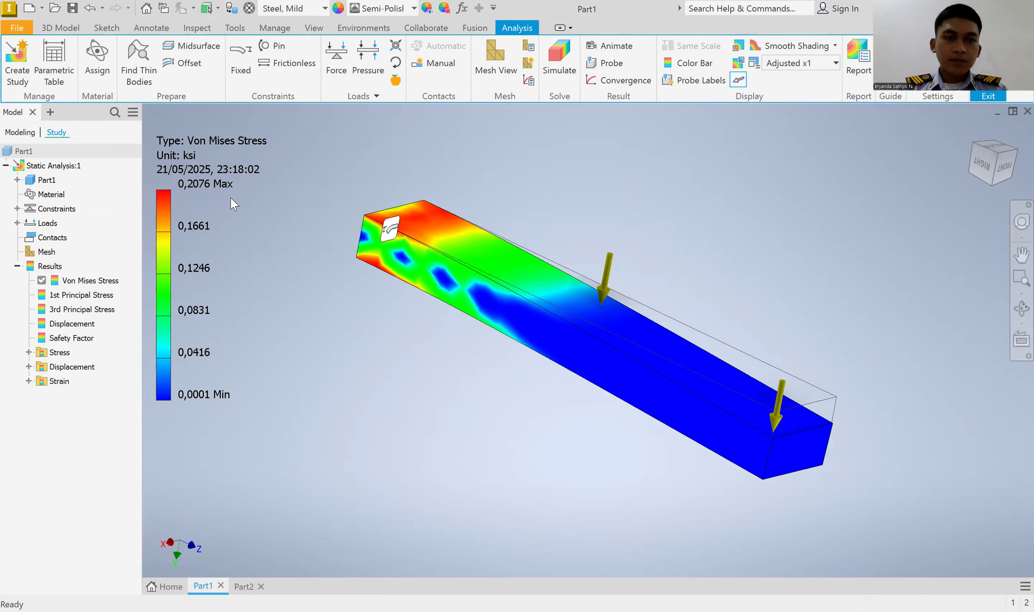
left_click(64, 325)
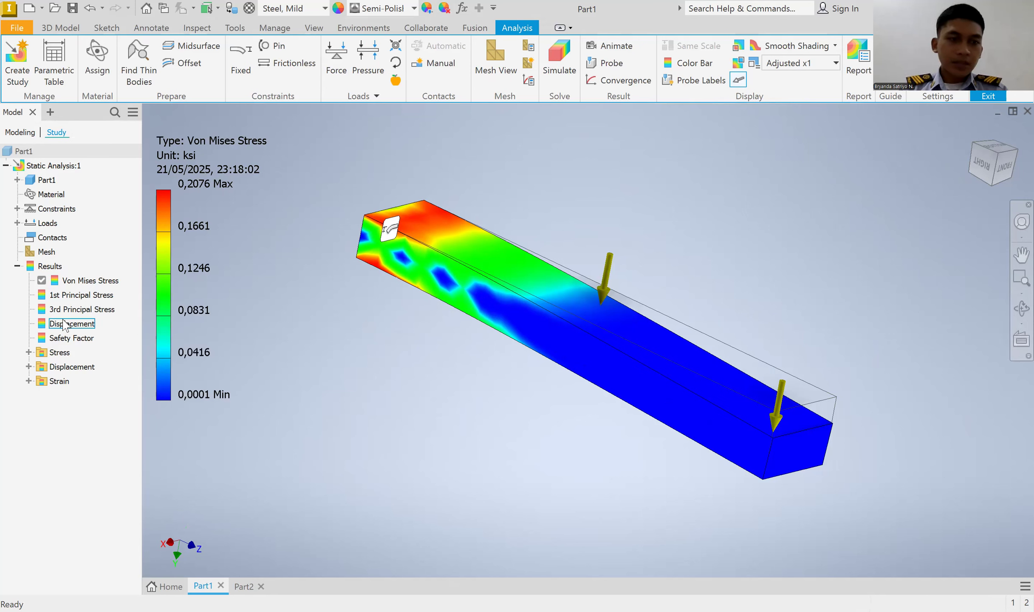
left_click(64, 325)
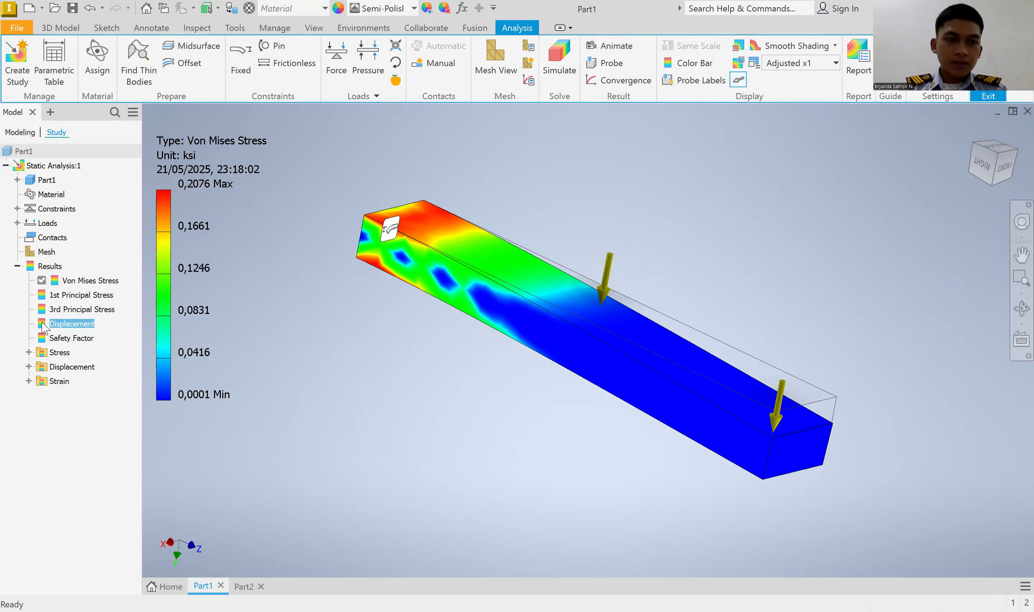
left_click(28, 322)
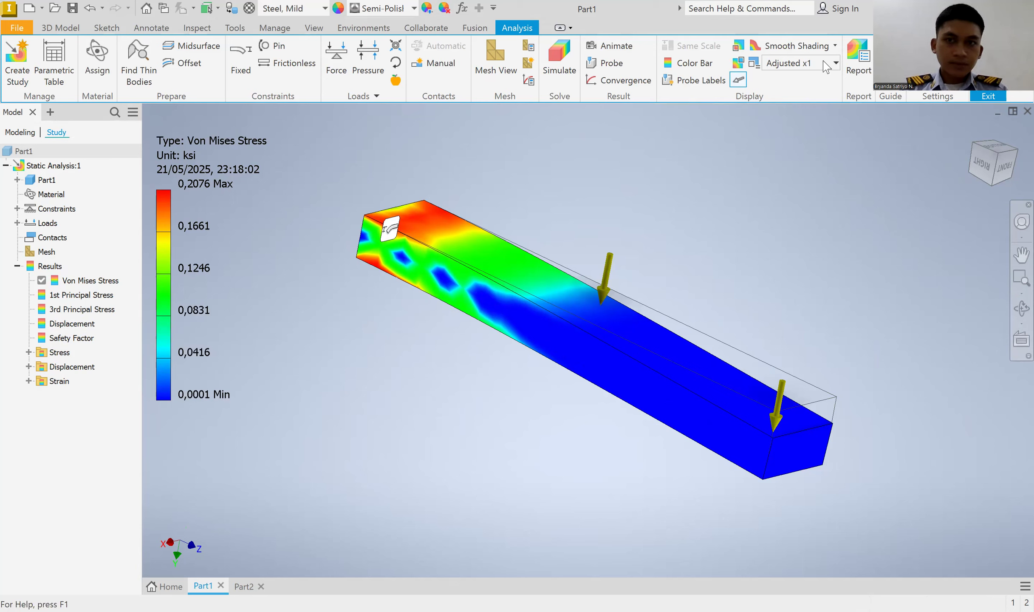
left_click(75, 282)
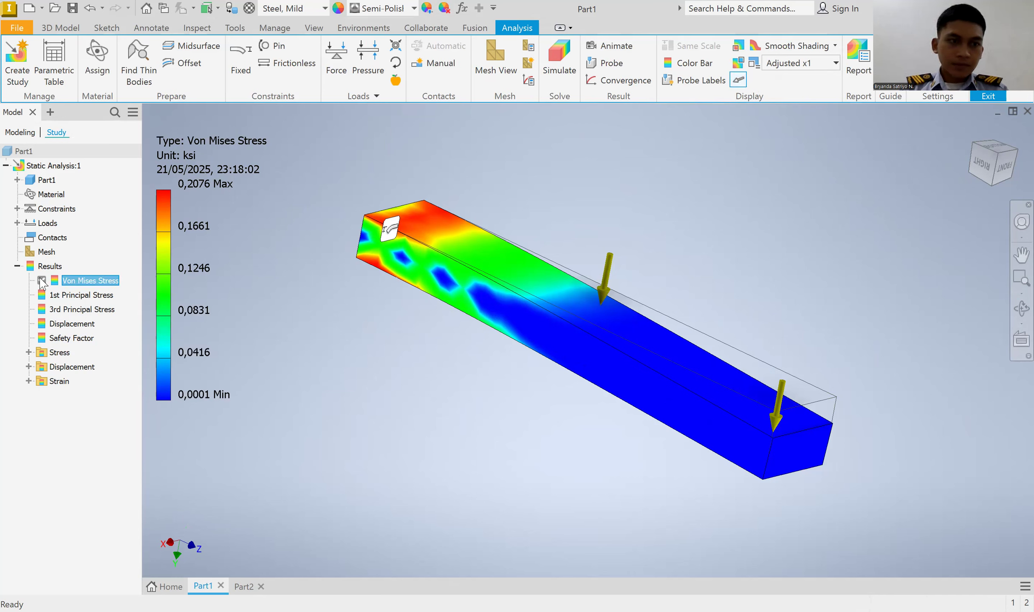
right_click(75, 280)
left_click(55, 324)
right_click(55, 324)
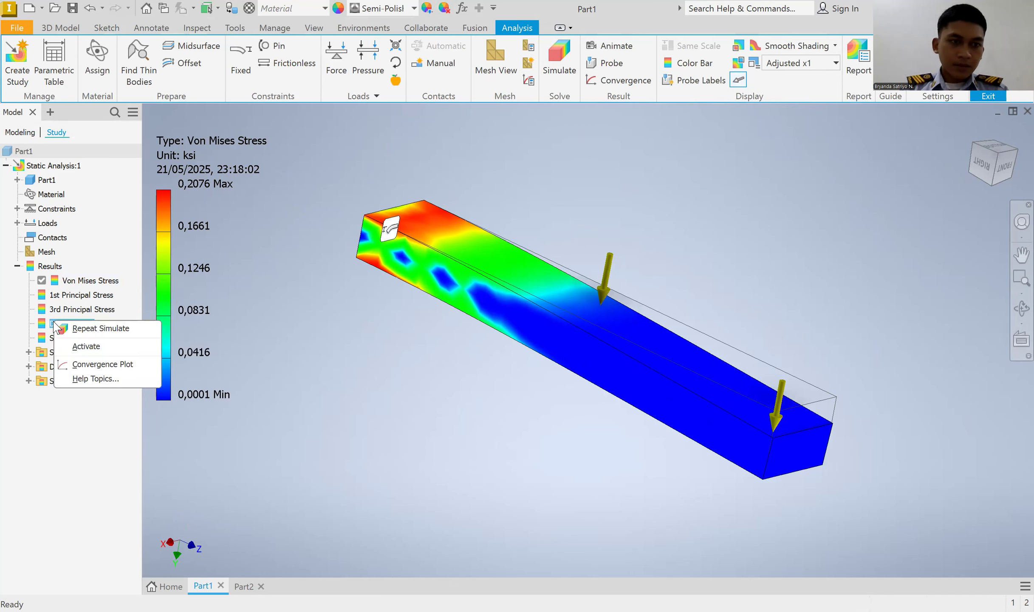
left_click(76, 345)
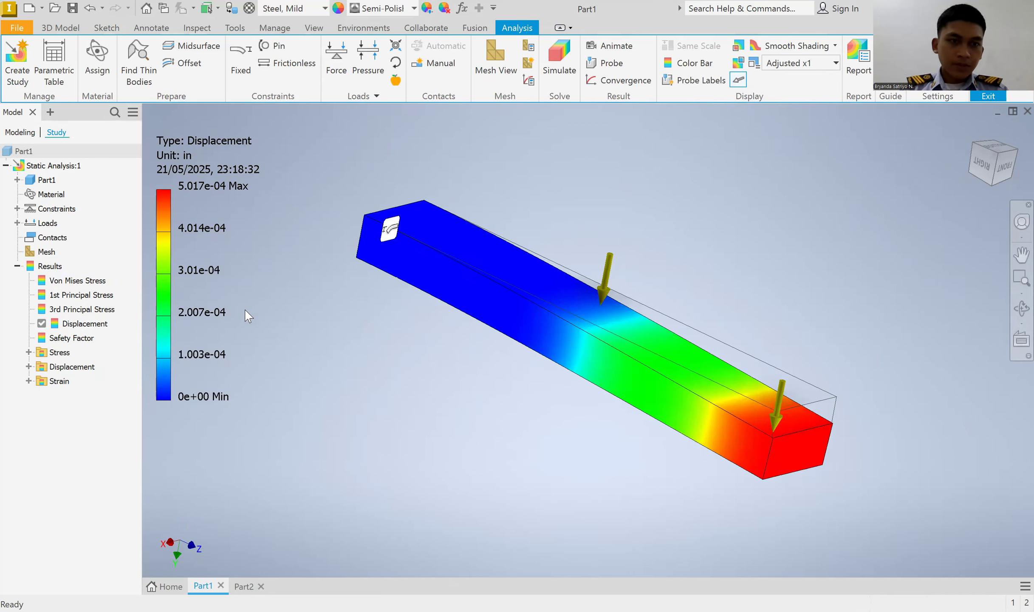
Step: Activate the Safety Factor result and set the deformation display scale to Actual
right_click(70, 340)
left_click(81, 361)
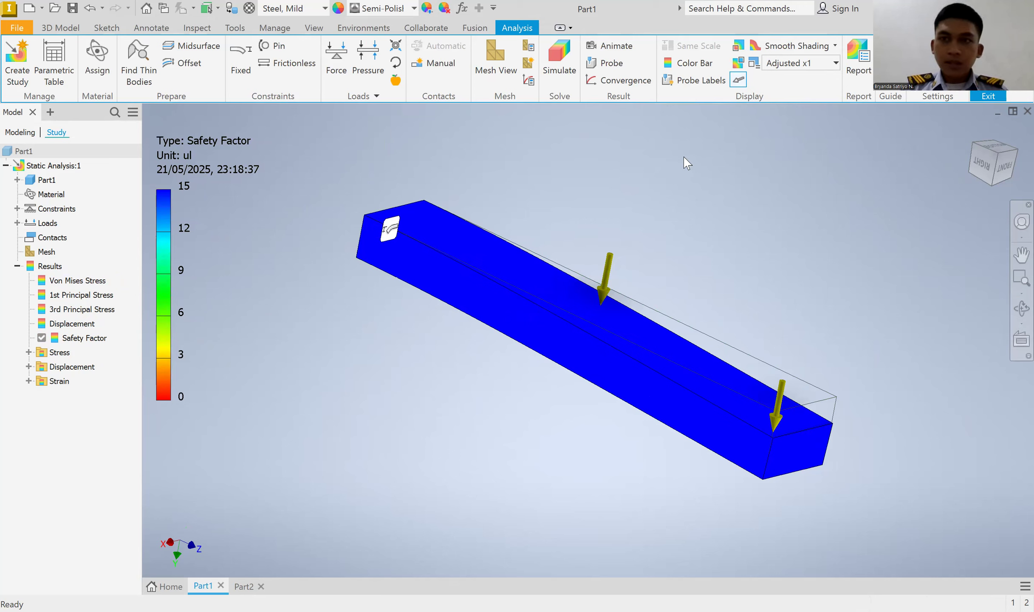
left_click(801, 68)
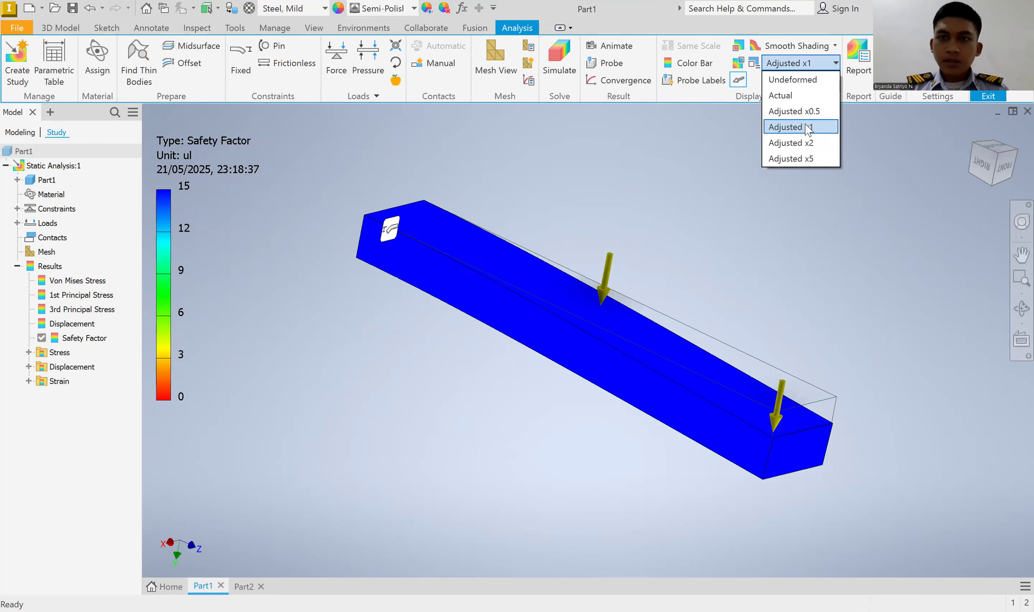
left_click(801, 100)
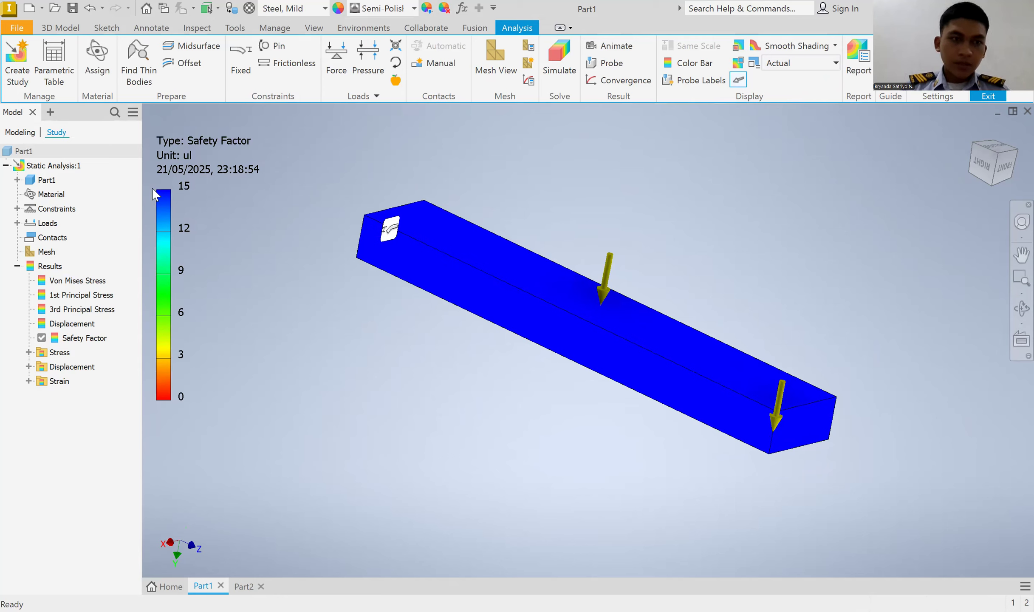
Step: Review the Von Mises Stress, Displacement and Safety Factor plots in turn at the actual deformation scale
left_click(74, 281)
right_click(71, 279)
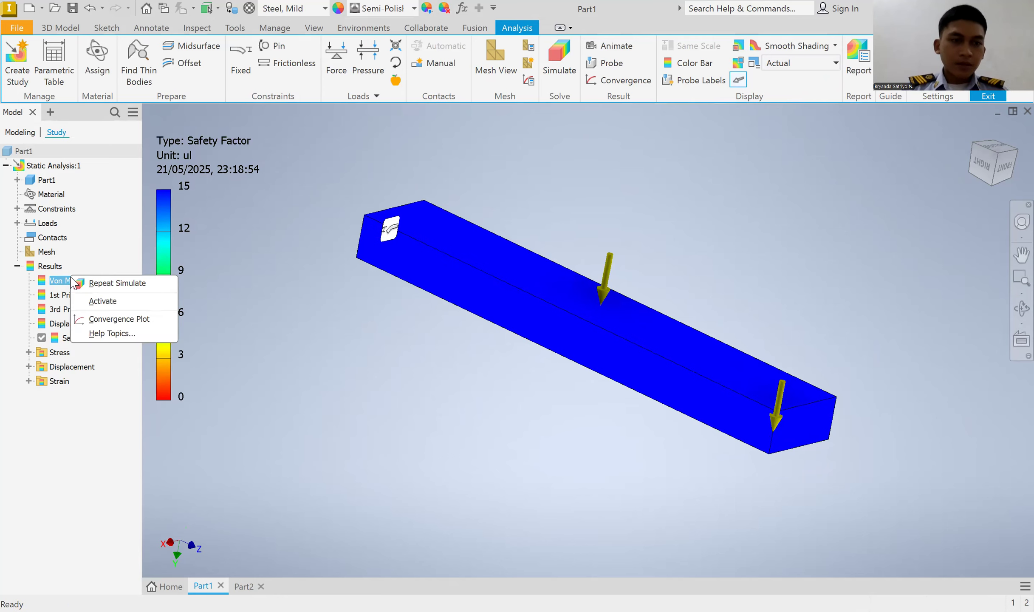
left_click(102, 301)
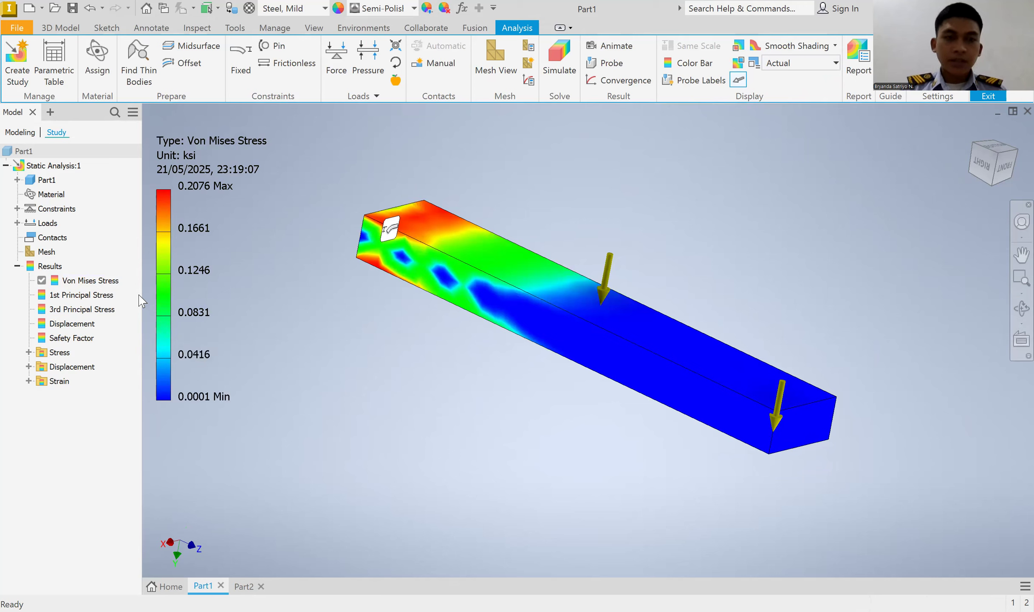
right_click(76, 324)
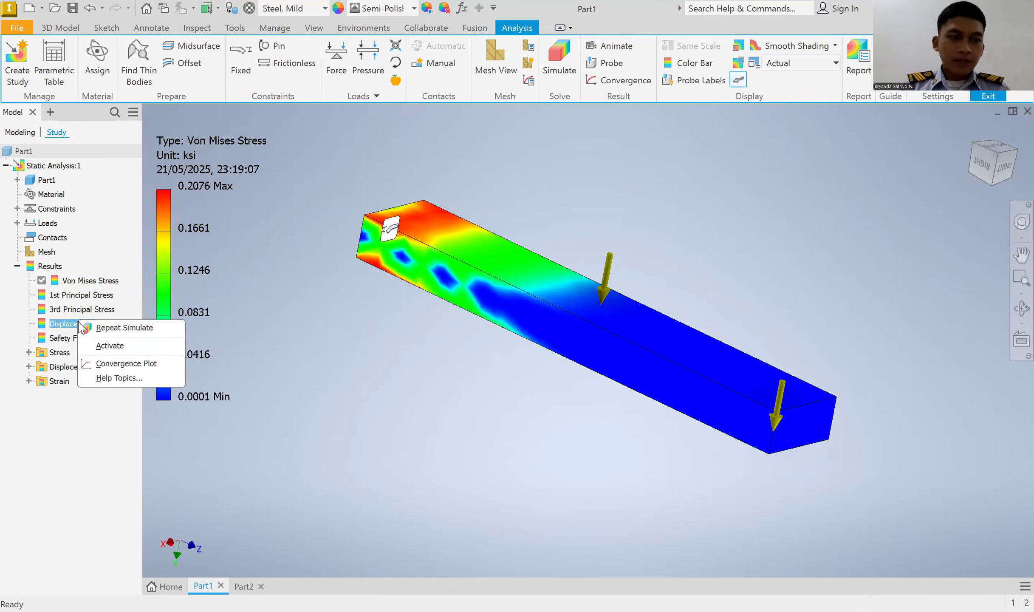
left_click(110, 346)
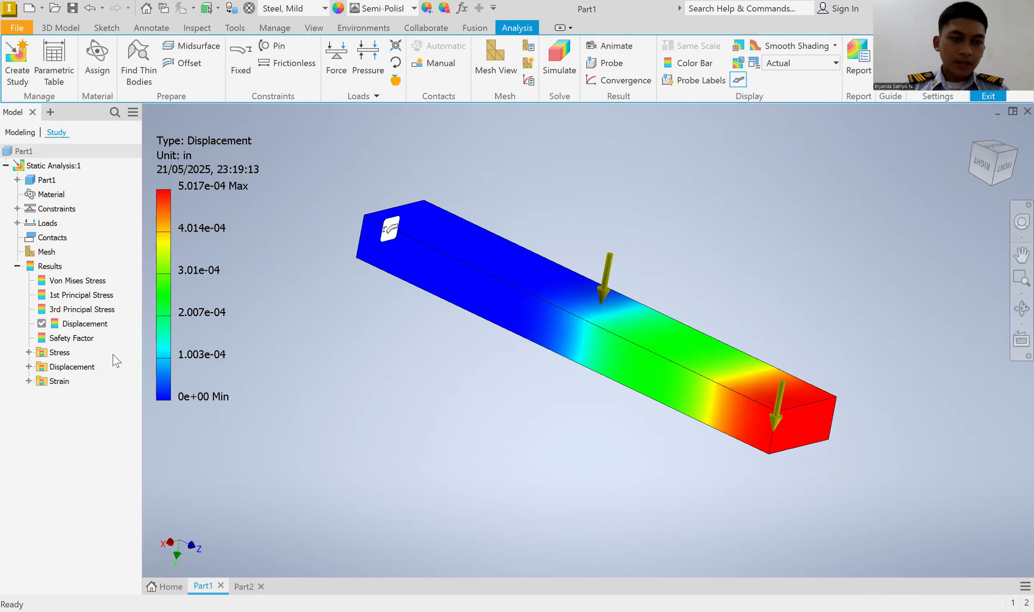
right_click(65, 338)
left_click(94, 361)
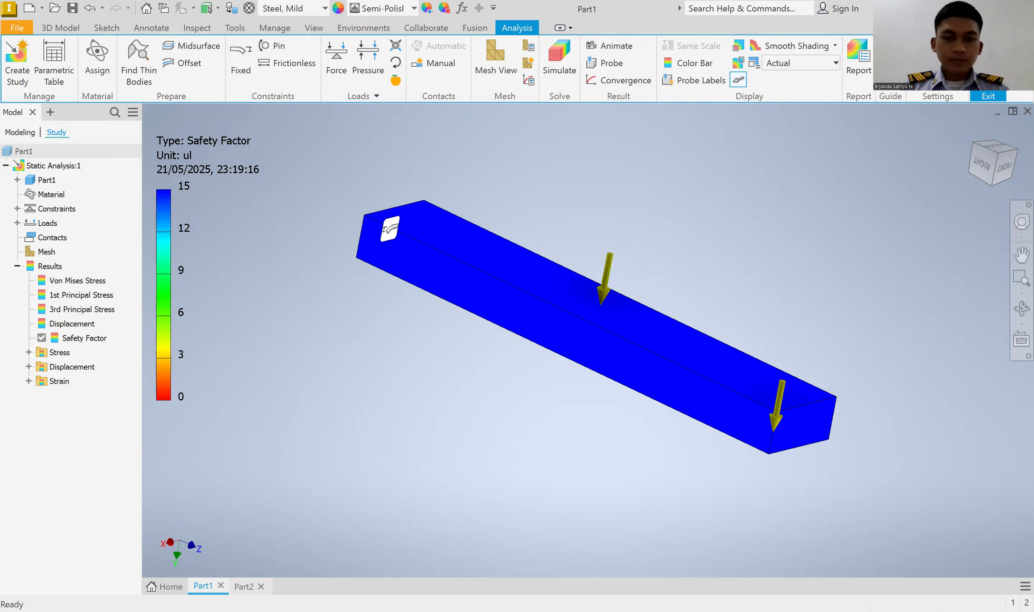
Step: Switch to Part2 and start a 2D sketch on the bar's broad upper face
left_click(245, 587)
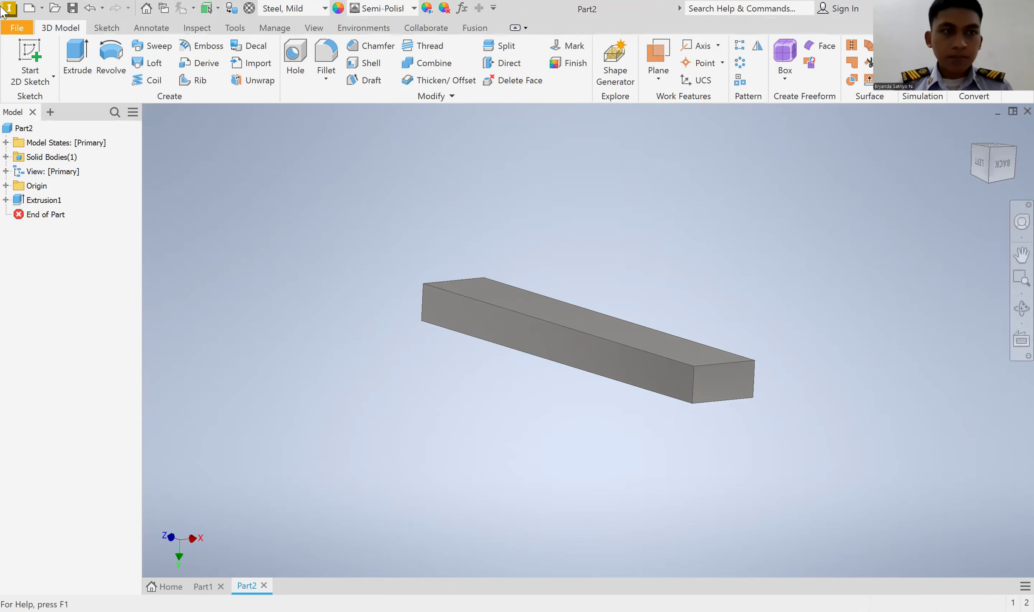
left_click(25, 76)
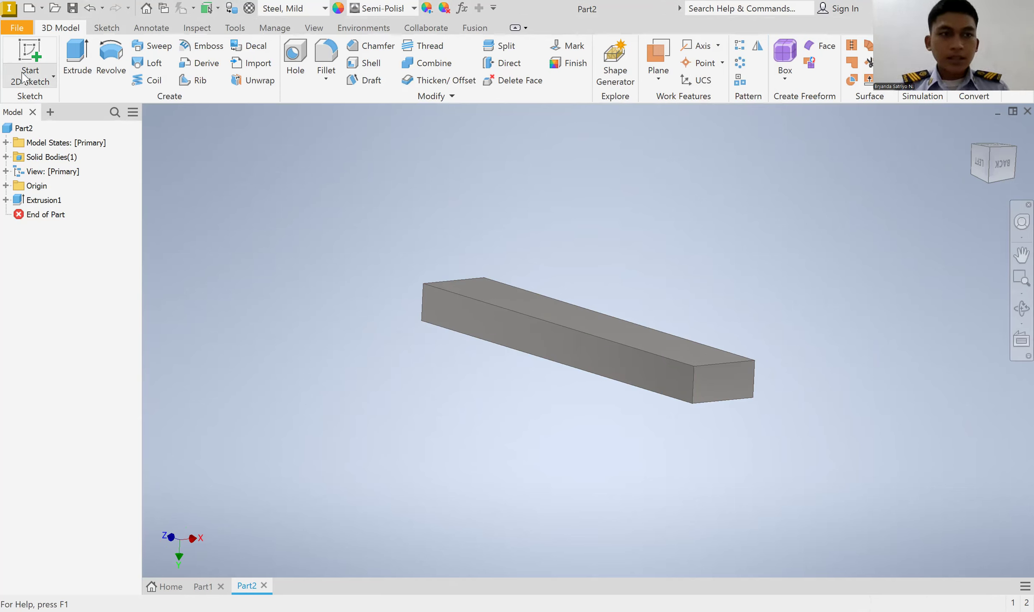
left_click(697, 359)
middle_click_drag(671, 371, 647, 190)
Step: Sketch a 2 by 2 in rectangle flush with the end of the bar's broad face and finish the sketch
left_click(189, 76)
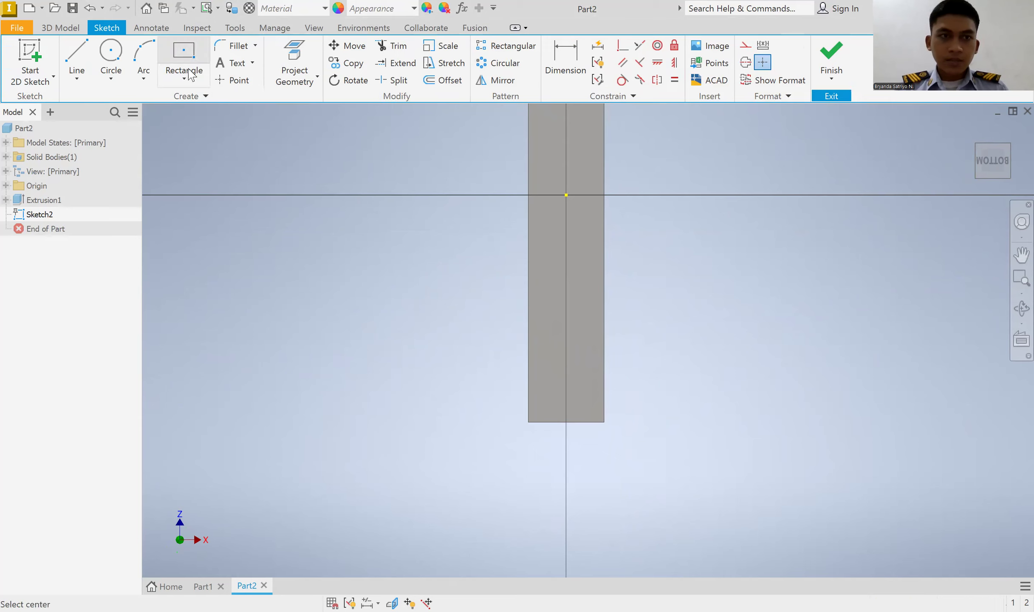
left_click(184, 78)
left_click(211, 108)
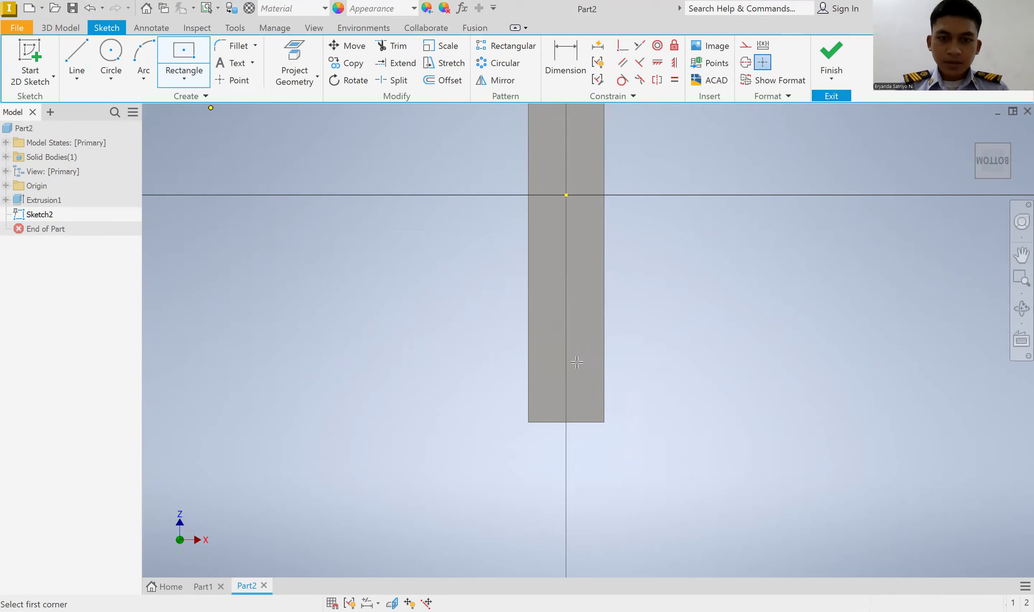
left_click(608, 349)
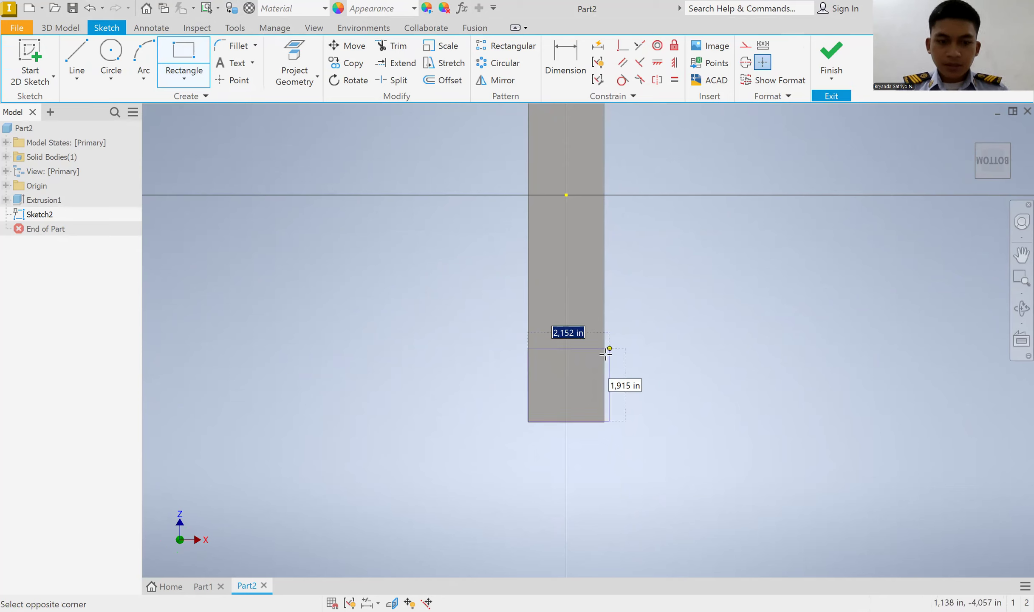
type("2")
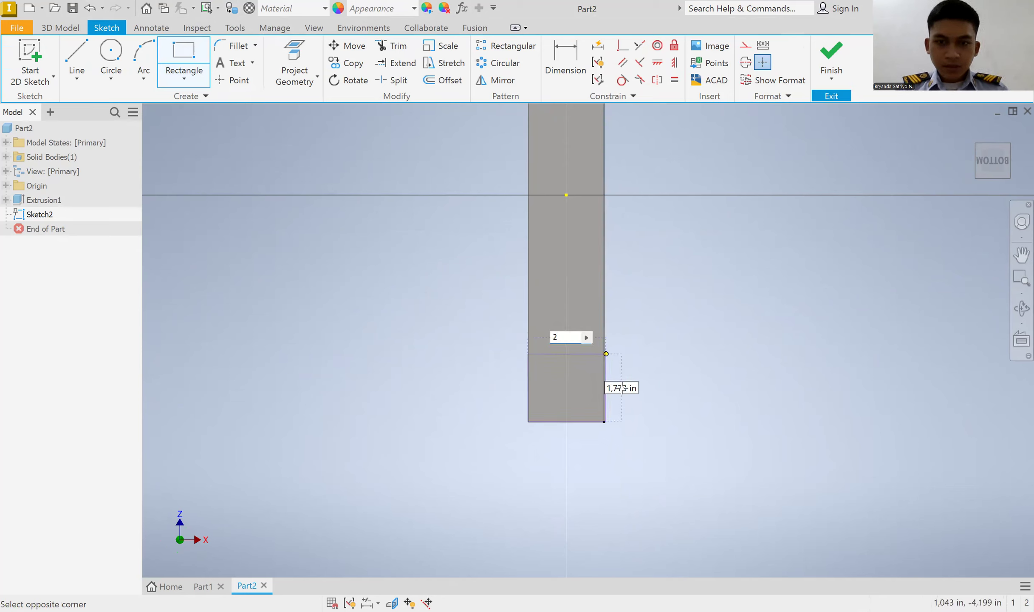
key("Tab")
type("2")
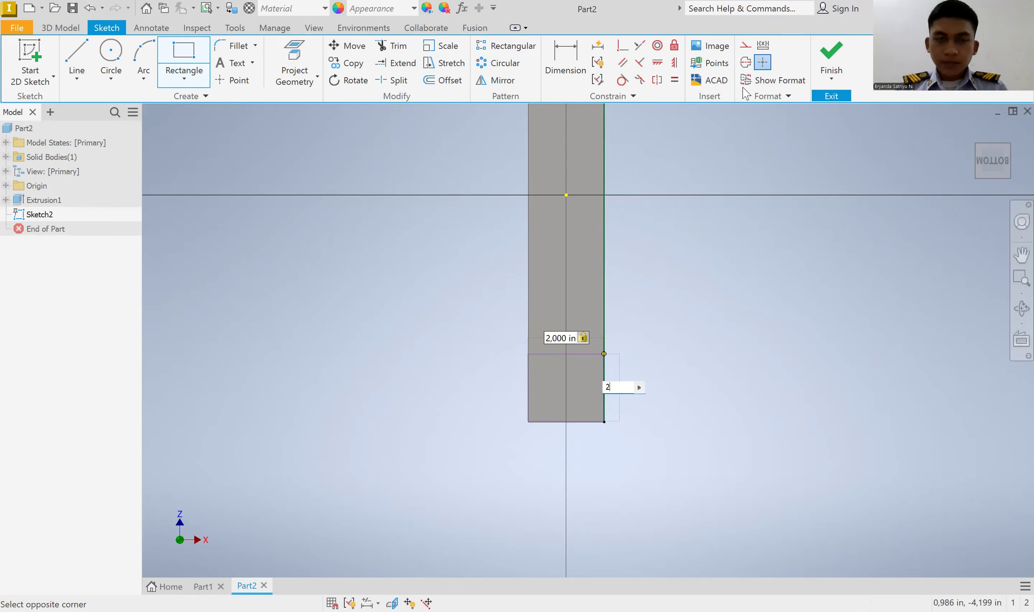
key("Return")
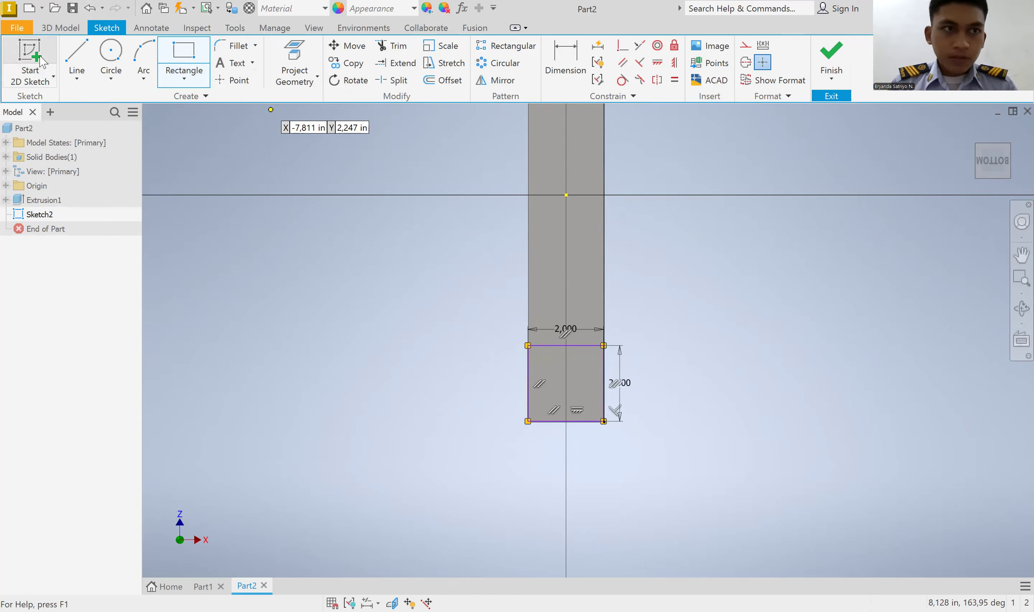
left_click(847, 48)
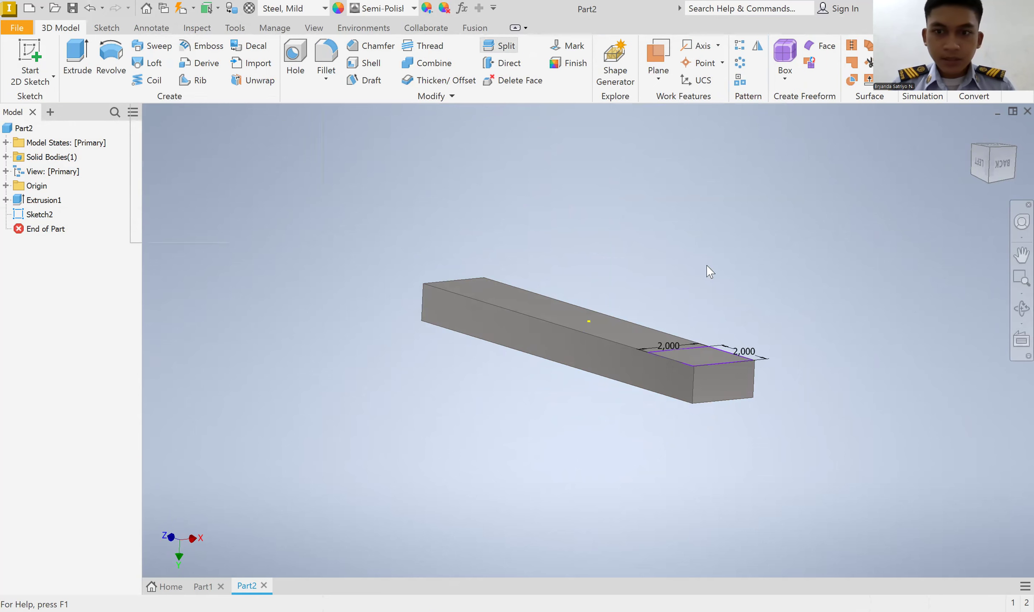
left_click(701, 363)
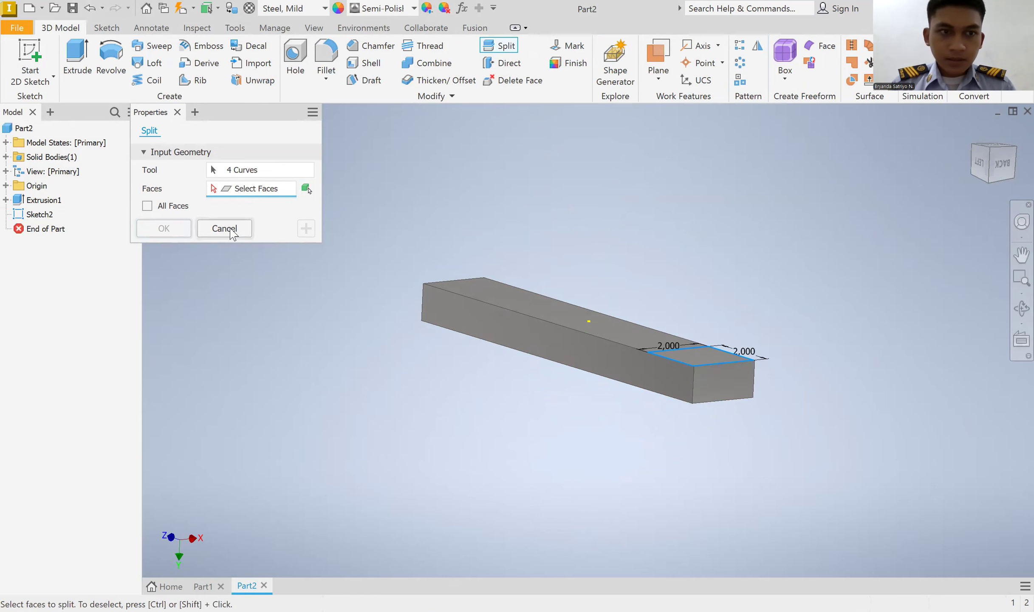
left_click(147, 207)
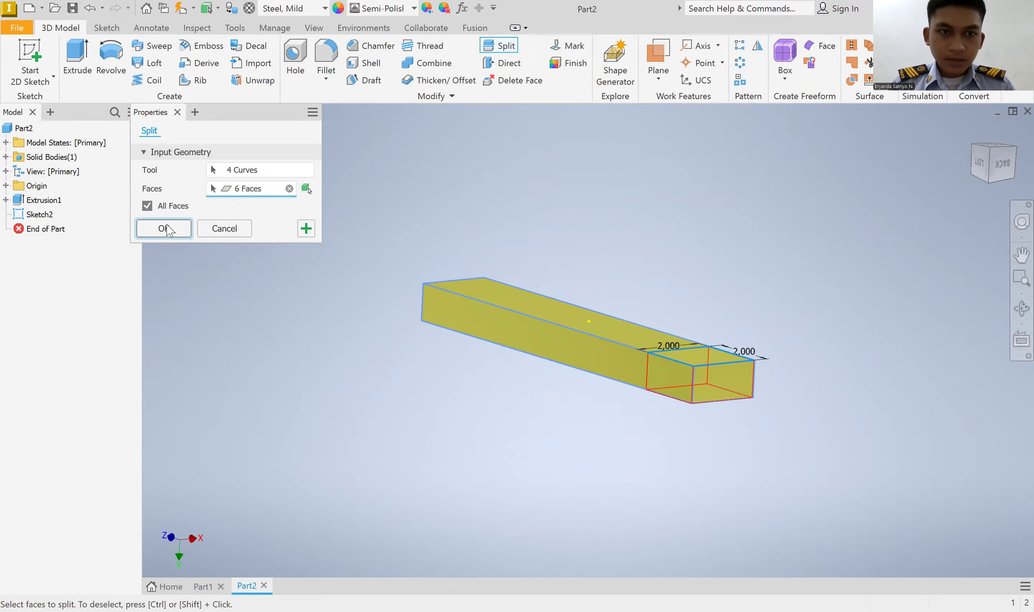
left_click(146, 206)
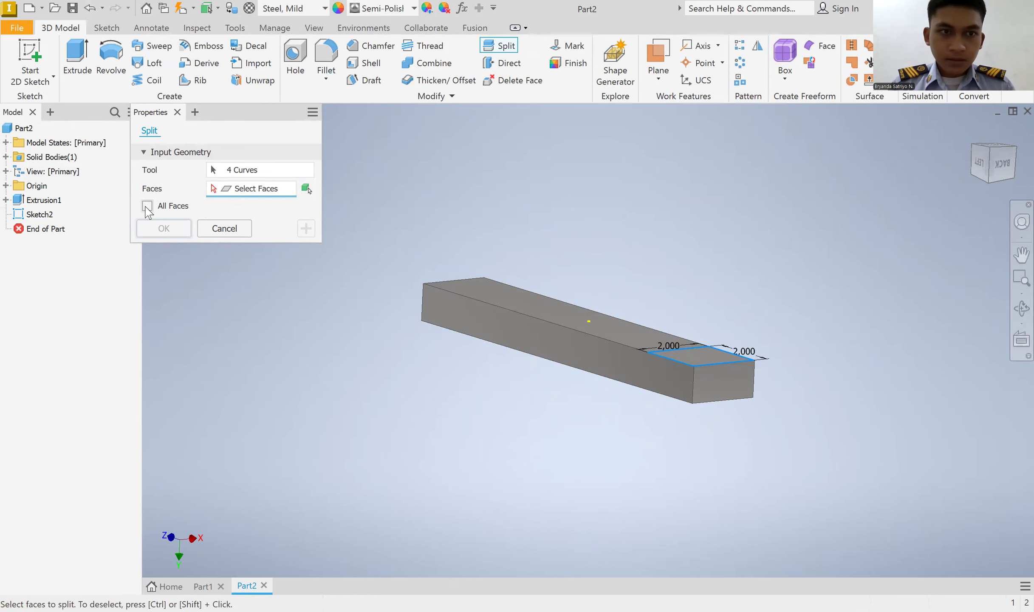
left_click(232, 232)
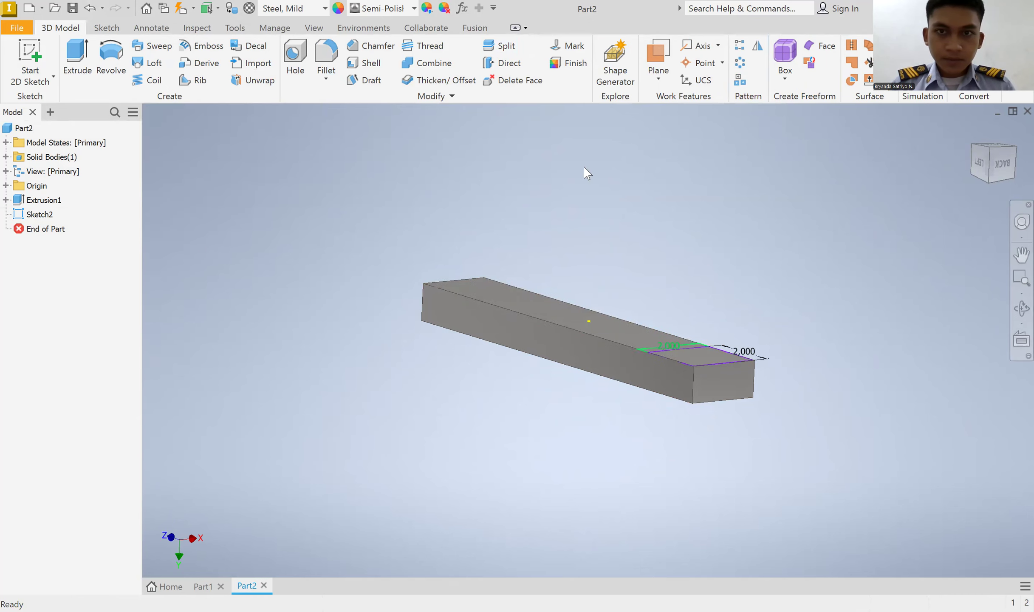
Step: Split only the bar's broad upper face with the 2 by 2 in sketch and select the resulting square end face
left_click(499, 46)
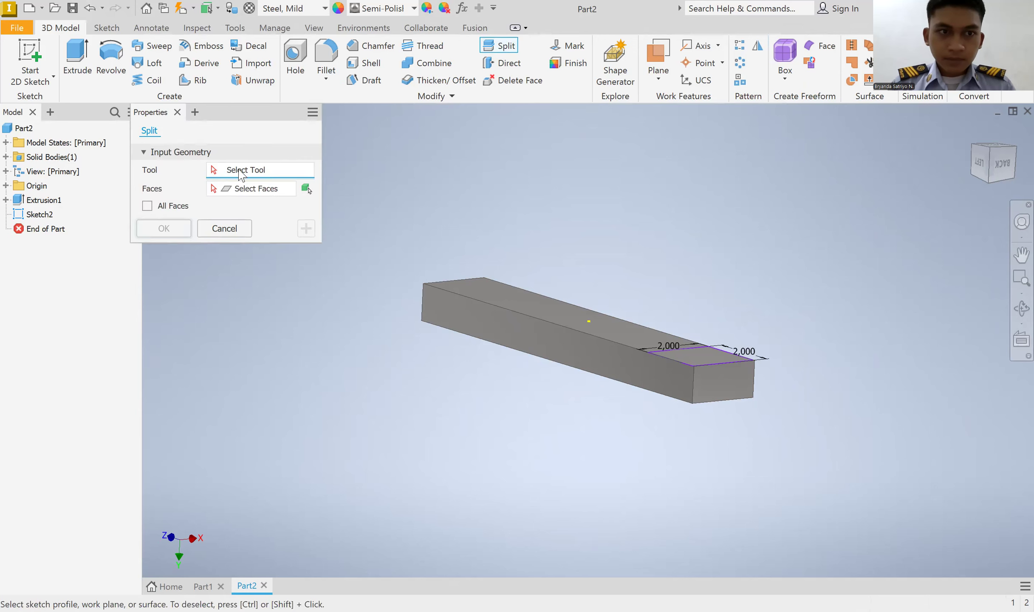
left_click(253, 197)
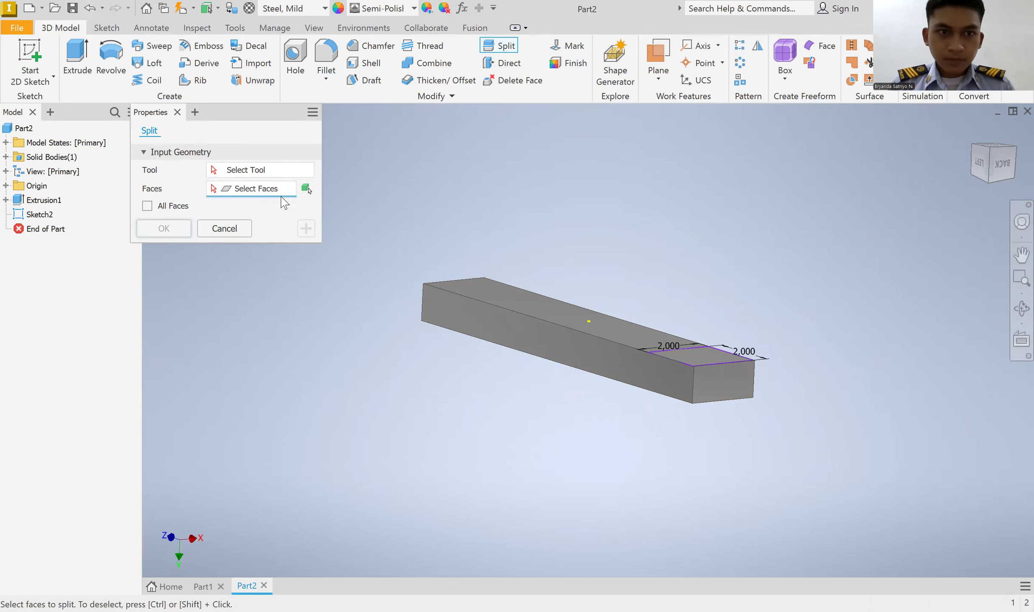
left_click(699, 353)
left_click(258, 172)
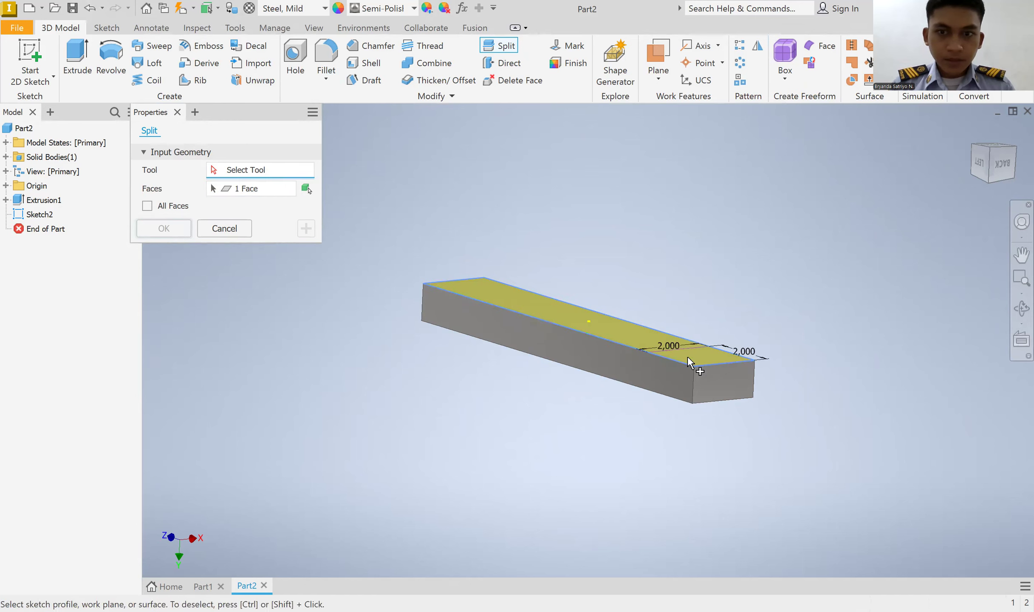
left_click(696, 358)
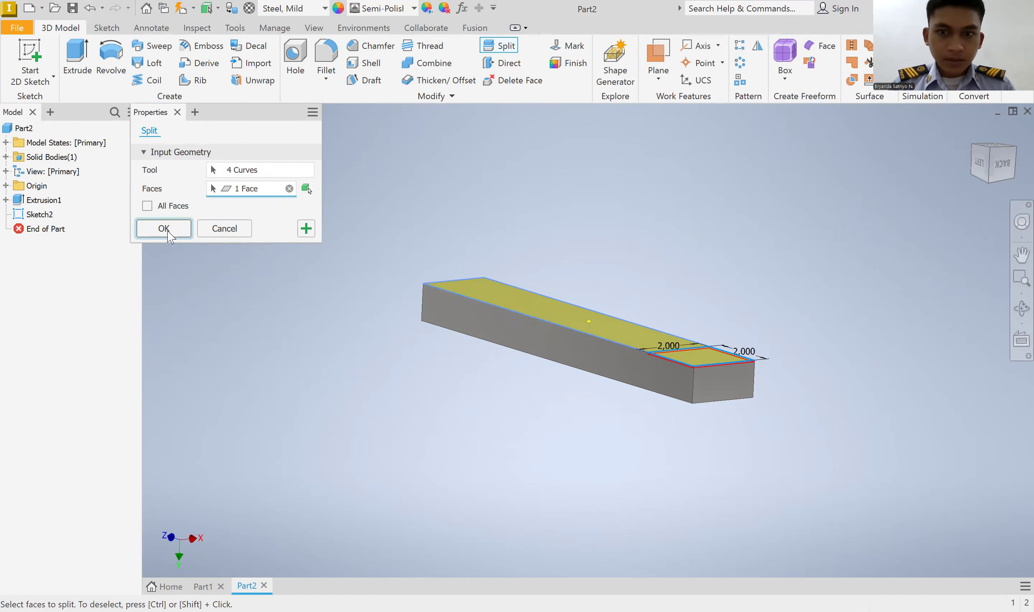
left_click(164, 228)
middle_click_drag(717, 369, 664, 327)
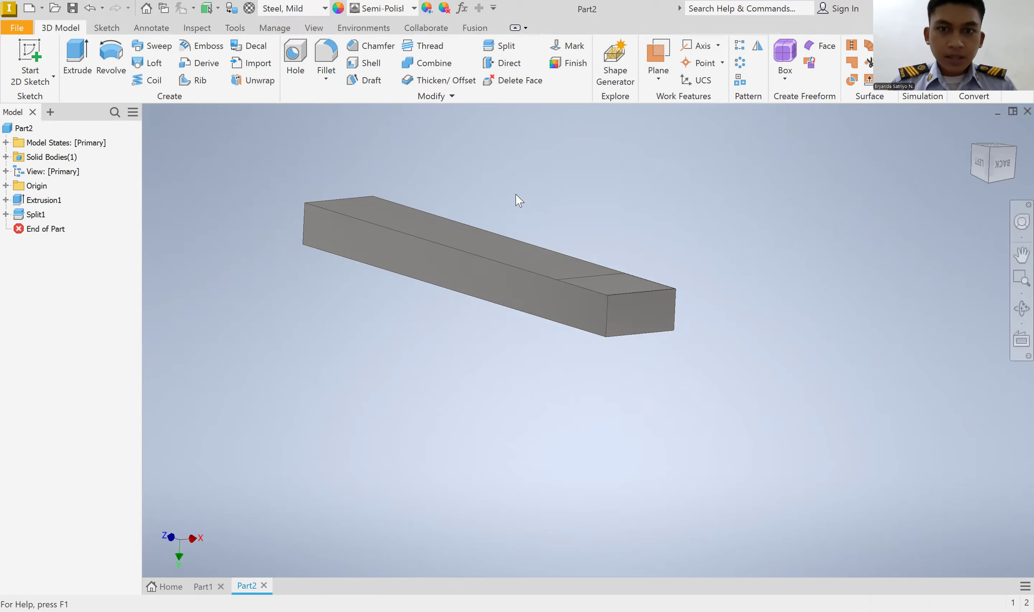
left_click(613, 288)
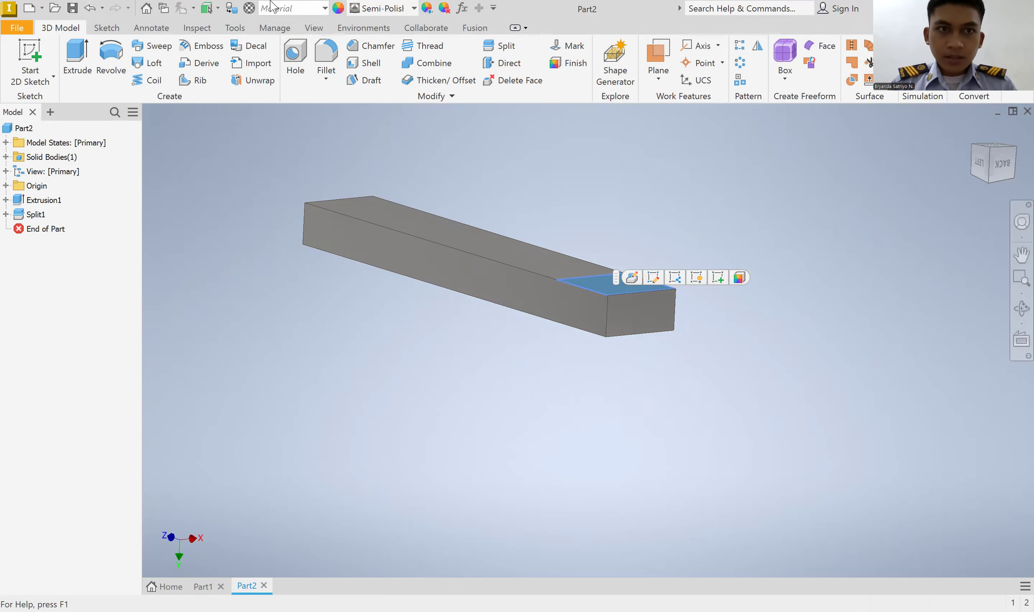
left_click(278, 12)
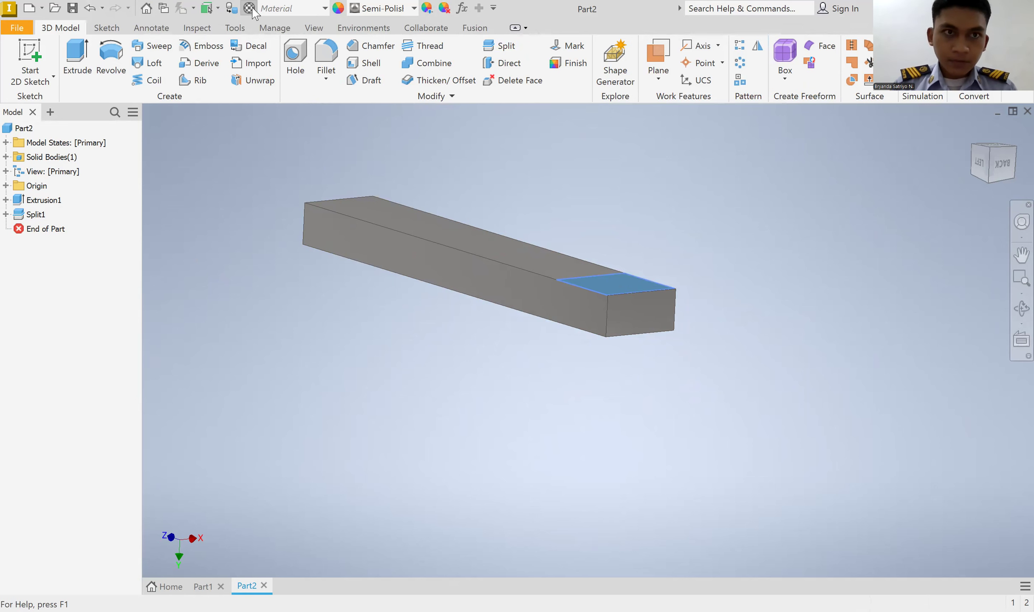
Step: Examine the metals, plastics and other materials offered in the Inventor Material Library for the bar
scroll(386, 332, "down", 2)
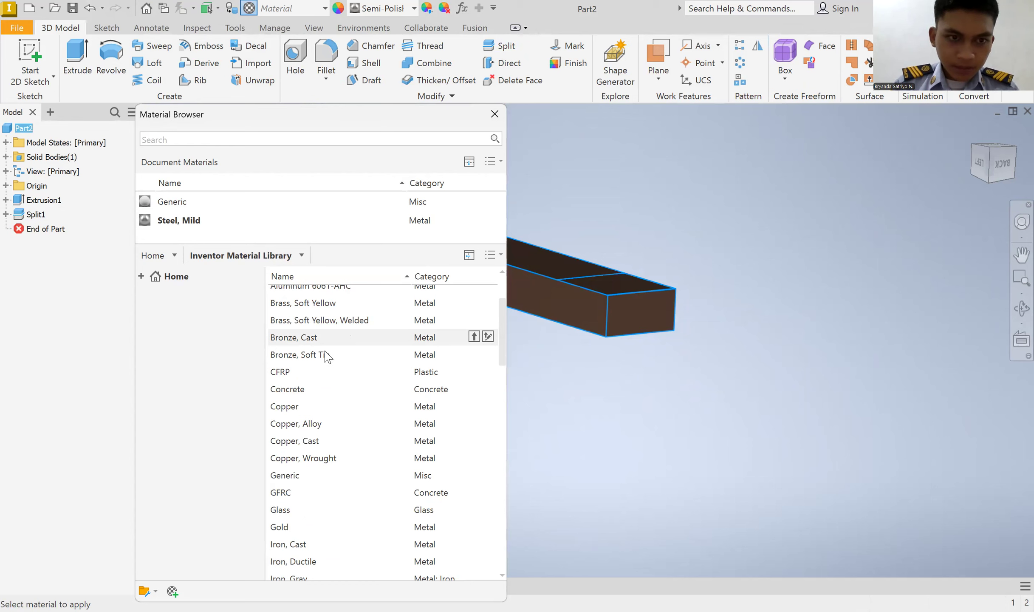
scroll(342, 409, "up", 2)
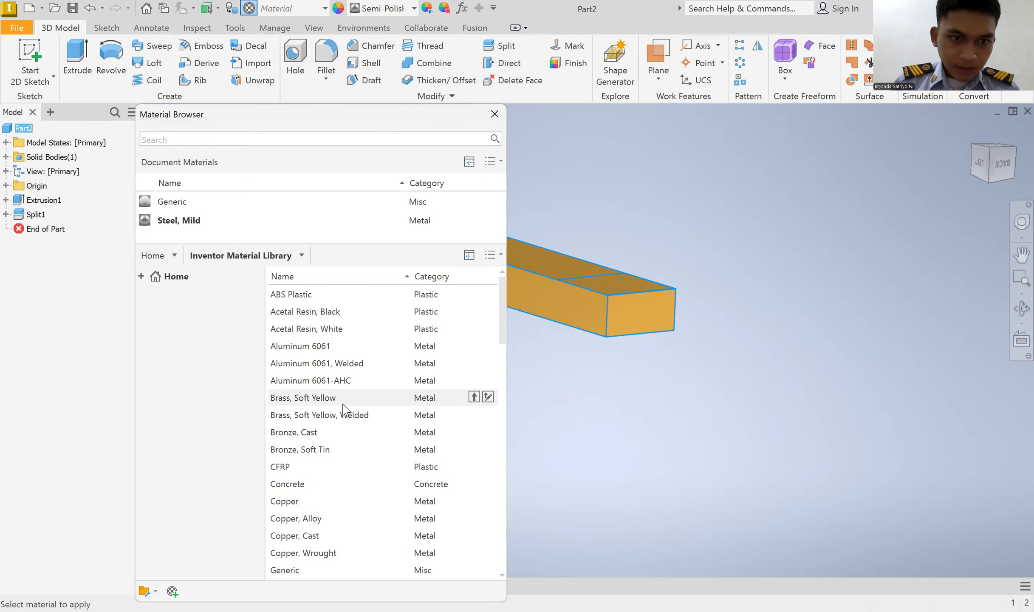
scroll(342, 409, "down", 6)
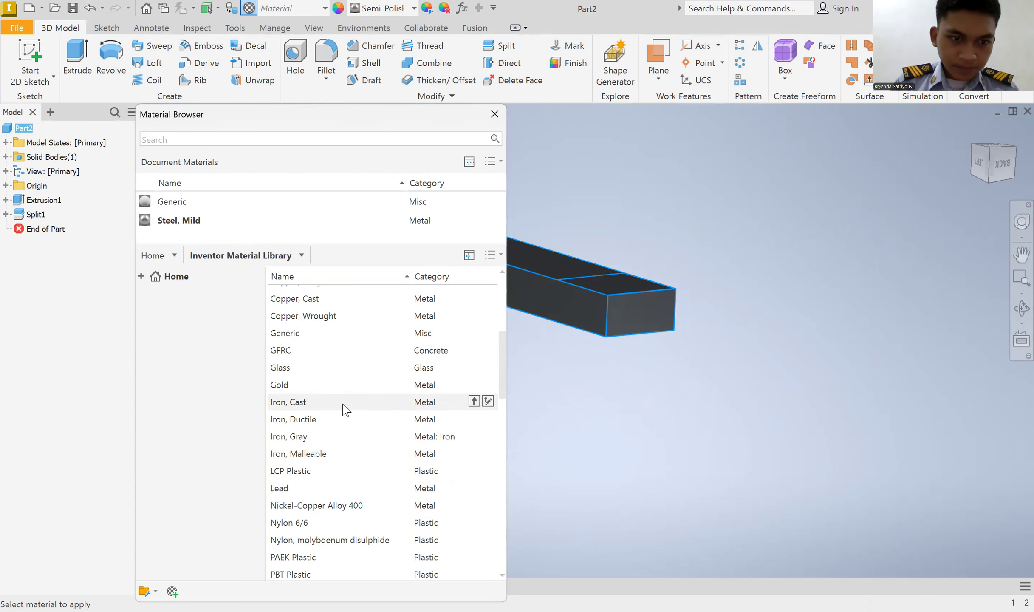
scroll(342, 408, "down", 12)
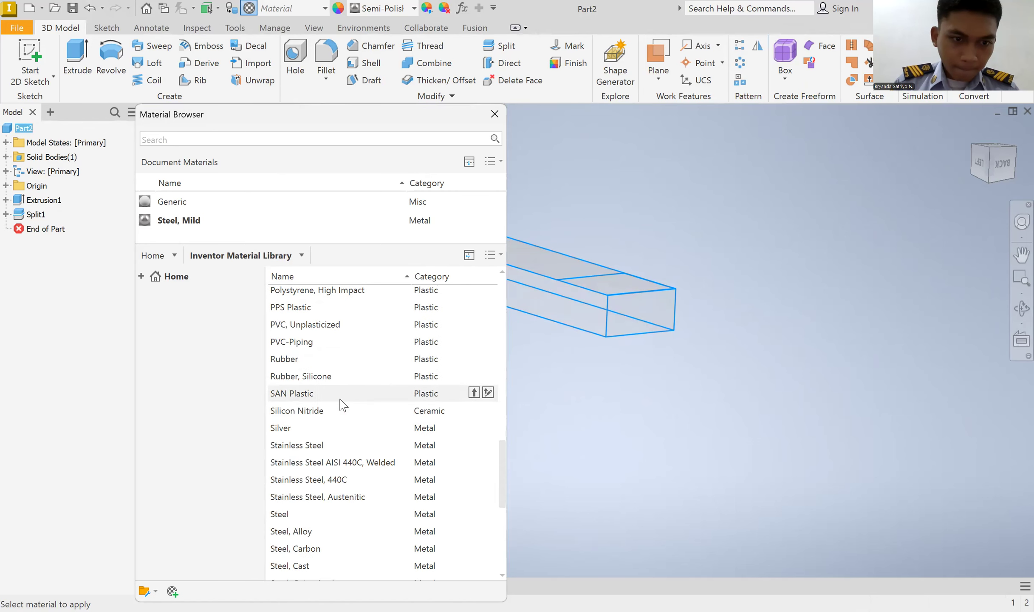
scroll(342, 406, "down", 2)
scroll(342, 406, "up", 9)
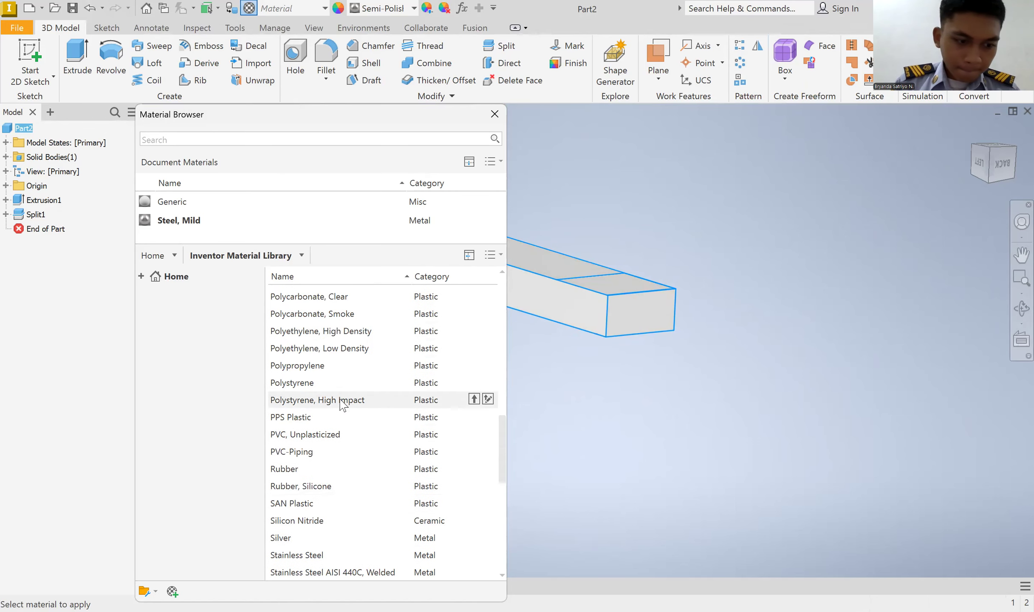
scroll(342, 406, "up", 2)
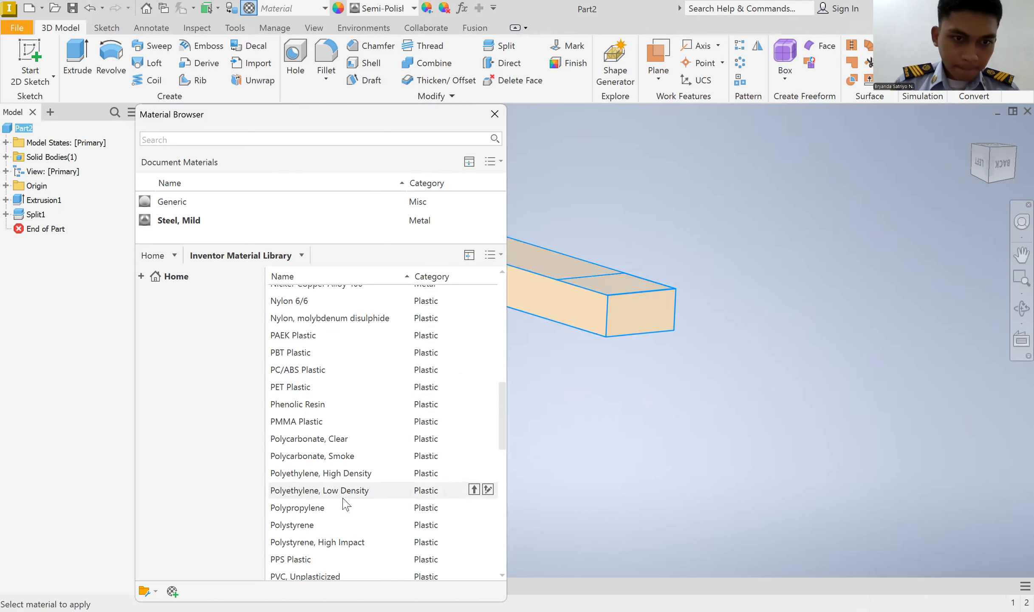
scroll(329, 351, "up", 9)
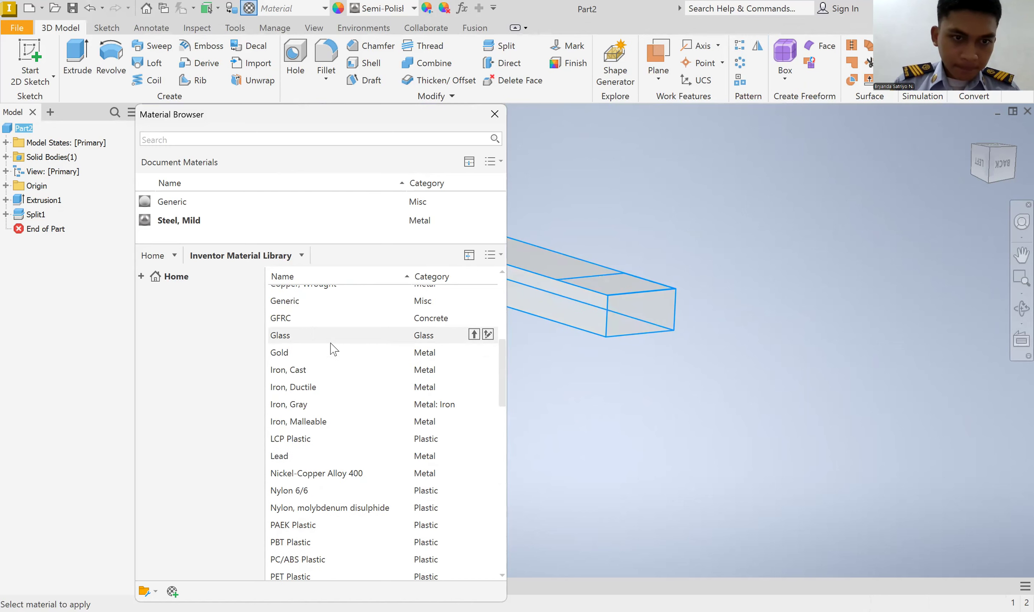
mouse_move(333, 348)
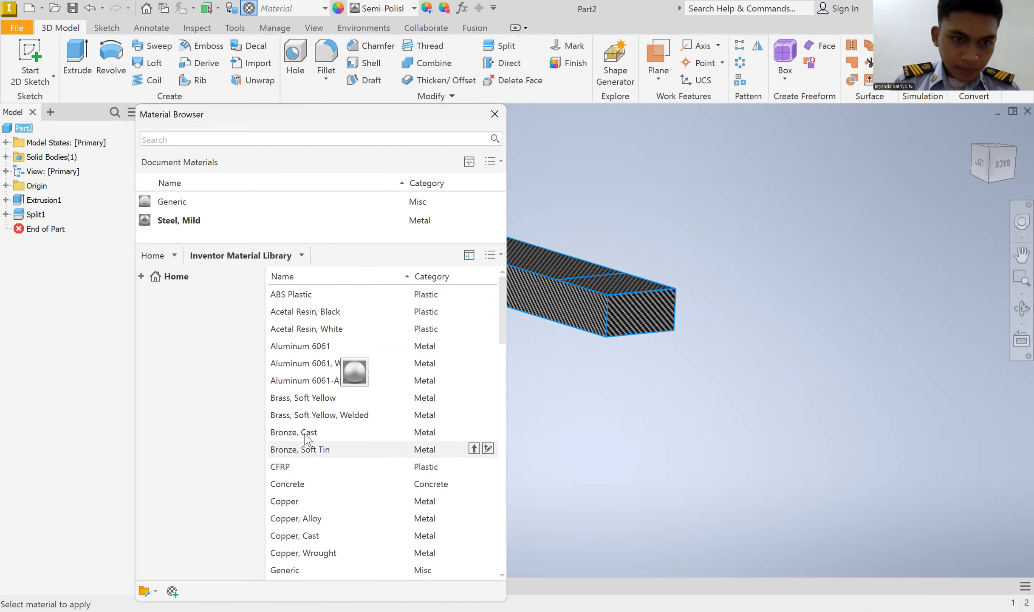
scroll(331, 426, "down", 3)
scroll(332, 427, "down", 1)
scroll(331, 427, "up", 4)
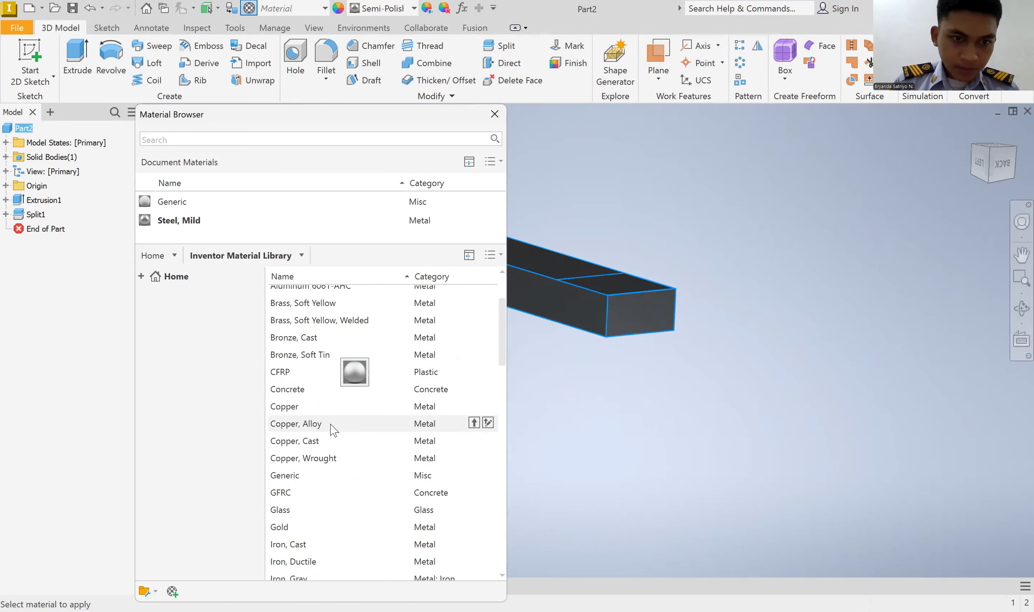
scroll(332, 427, "down", 1)
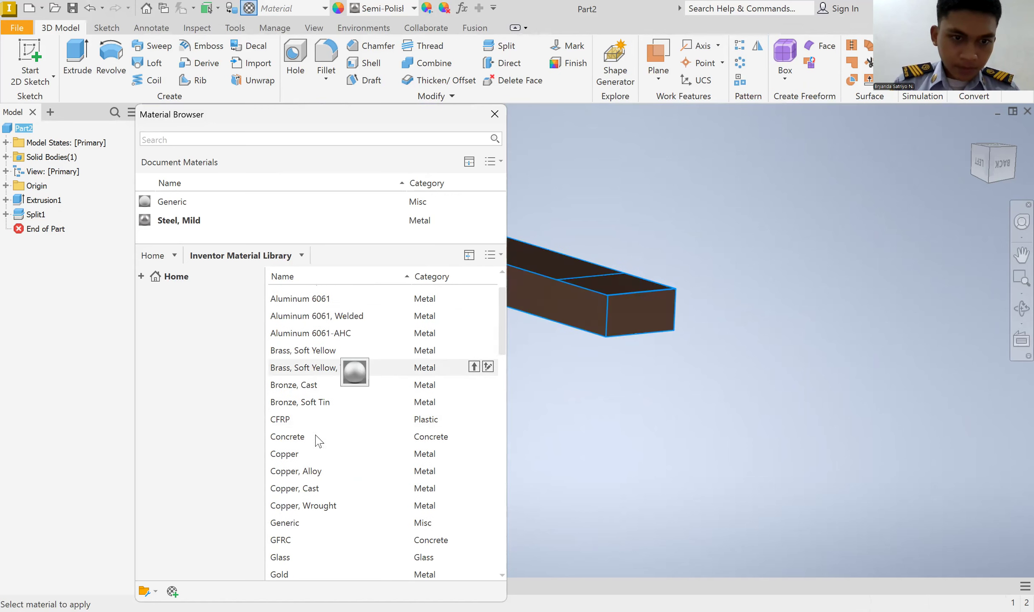
scroll(318, 514, "down", 2)
scroll(319, 514, "down", 2)
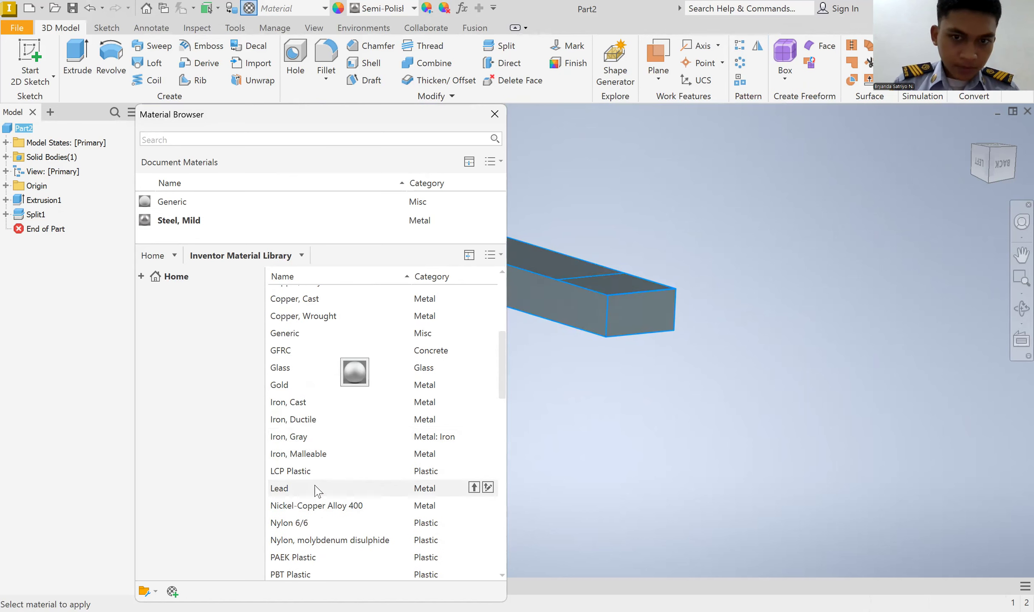
left_click(495, 114)
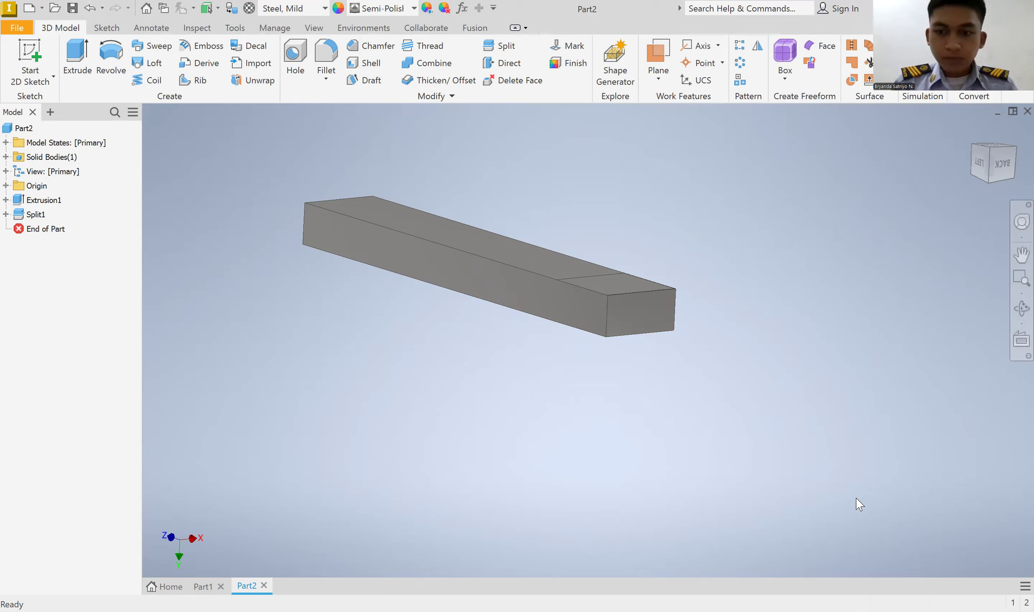
key("ctrl+z")
Step: Apply the Wheat appearance from the Inventor Material Library to only the square split face at the end of the bar
middle_click_drag(598, 212, 557, 283)
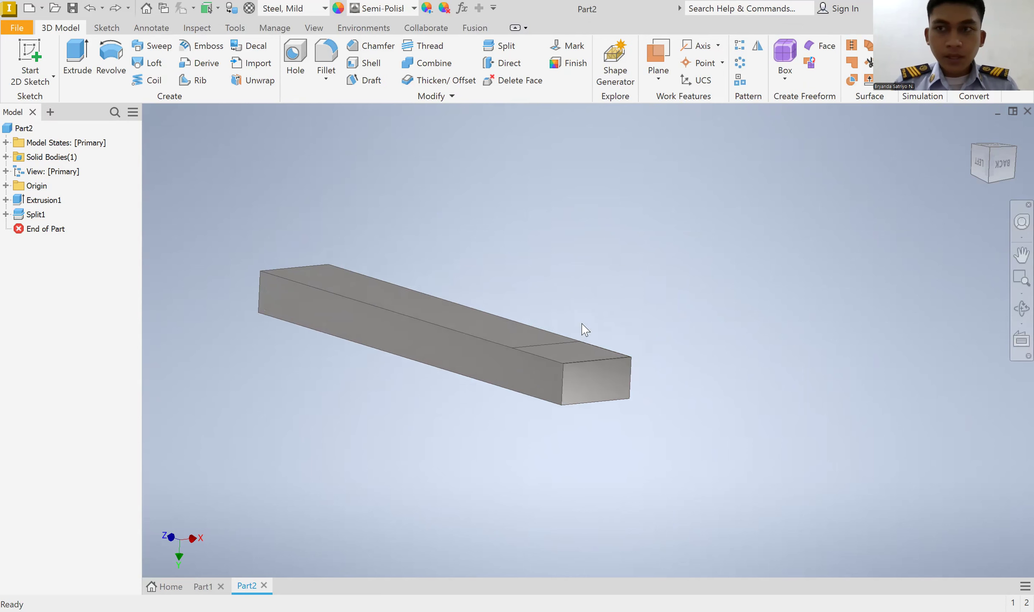
left_click(577, 354)
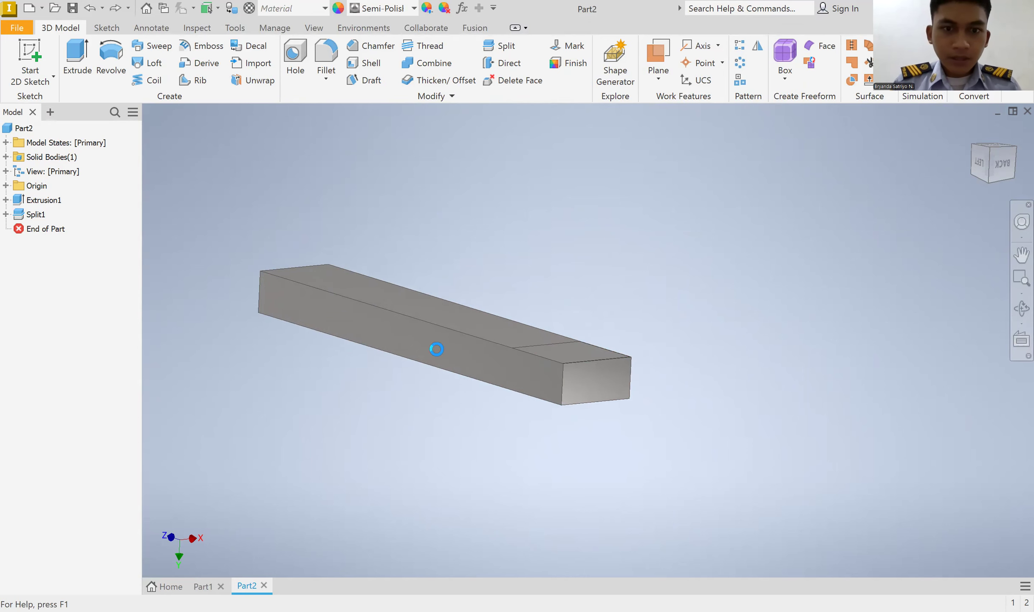
scroll(425, 403, "down", 5)
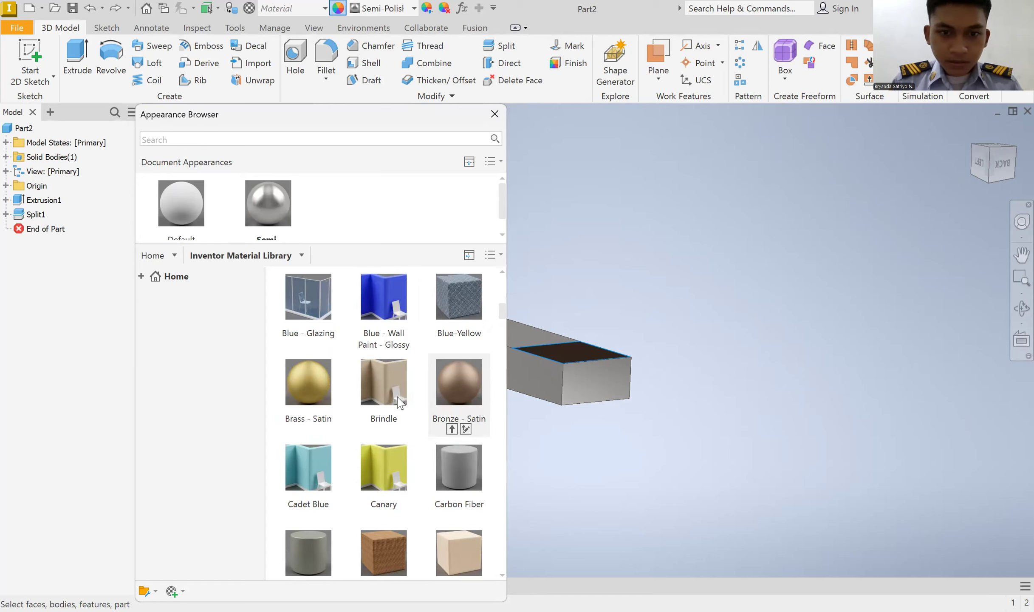
scroll(407, 408, "down", 4)
scroll(407, 403, "down", 9)
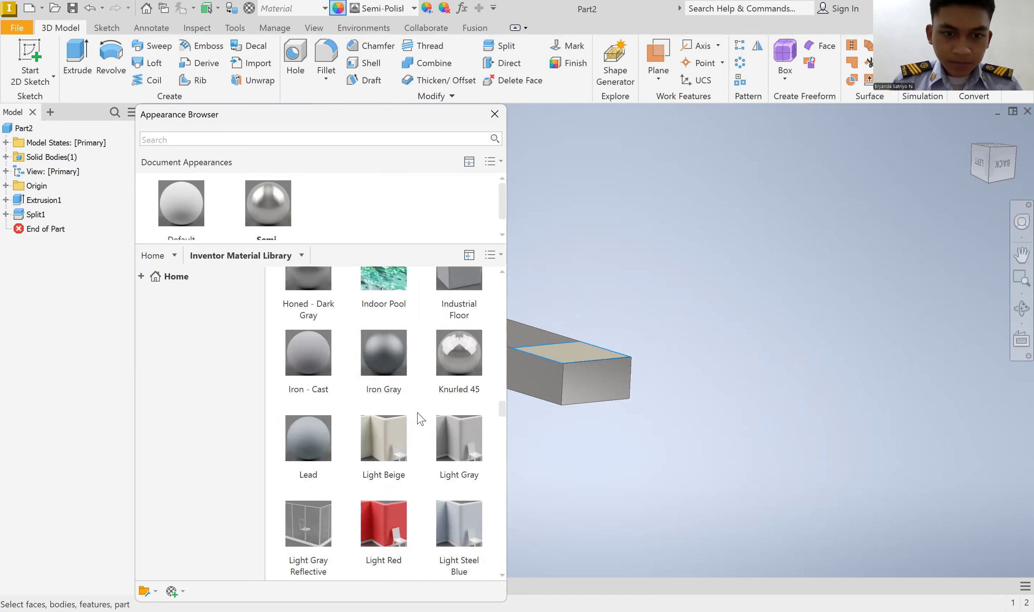
scroll(405, 416, "down", 5)
scroll(404, 418, "up", 4)
scroll(403, 418, "down", 7)
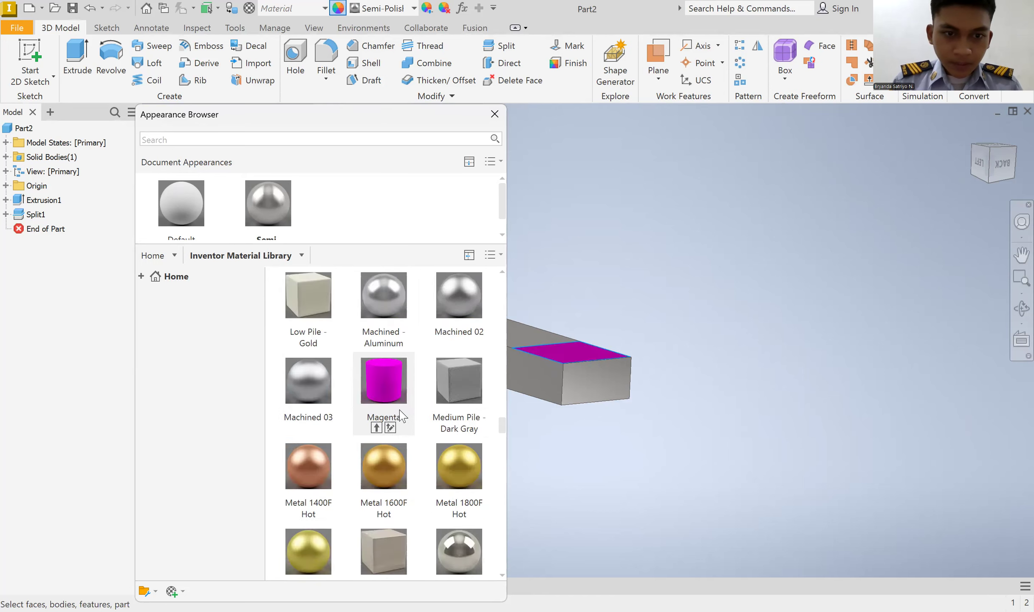
scroll(436, 369, "down", 5)
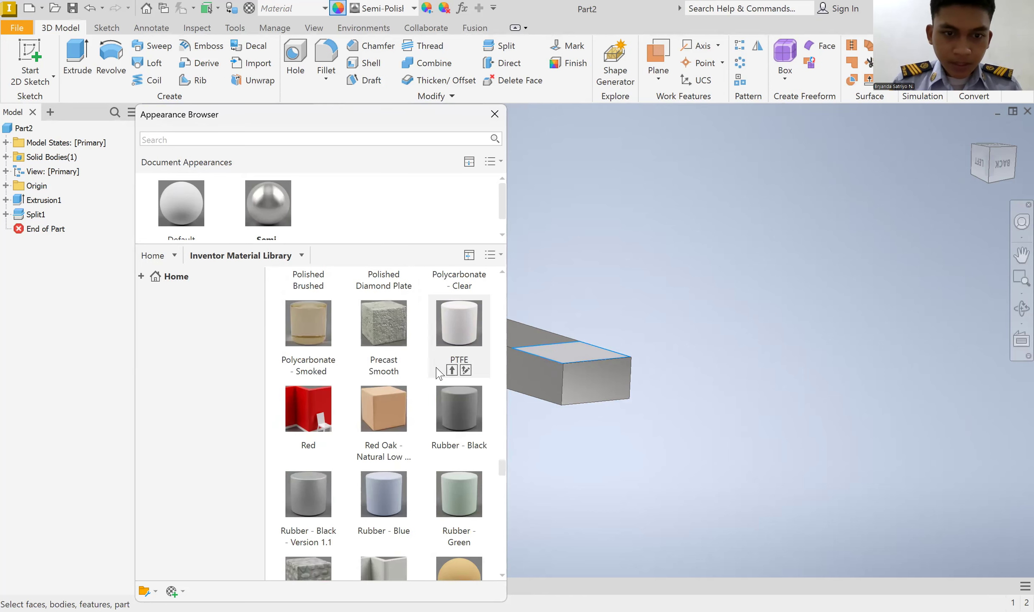
scroll(388, 446, "down", 7)
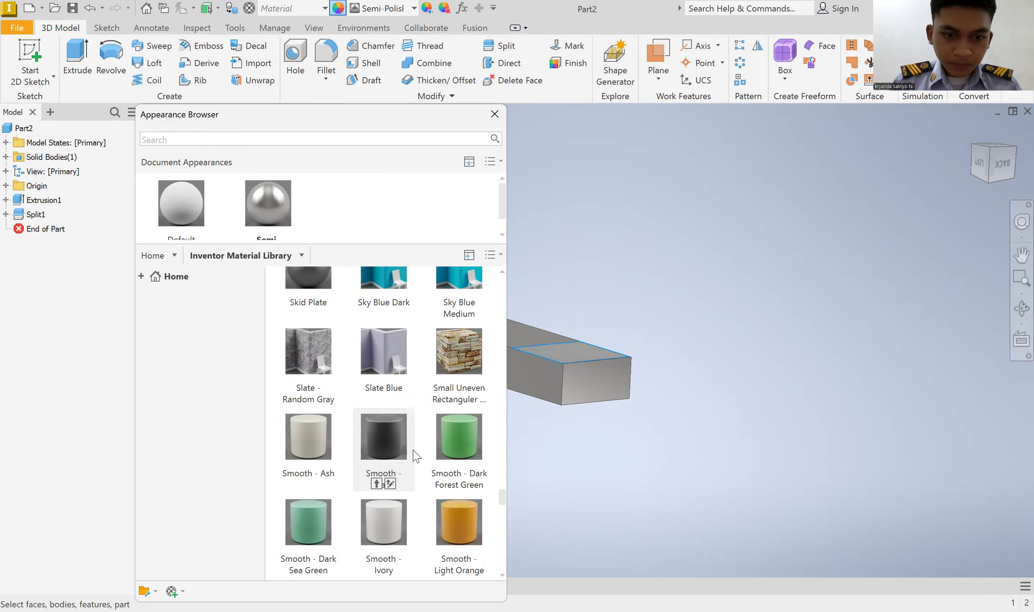
scroll(415, 454, "down", 10)
scroll(377, 284, "up", 1)
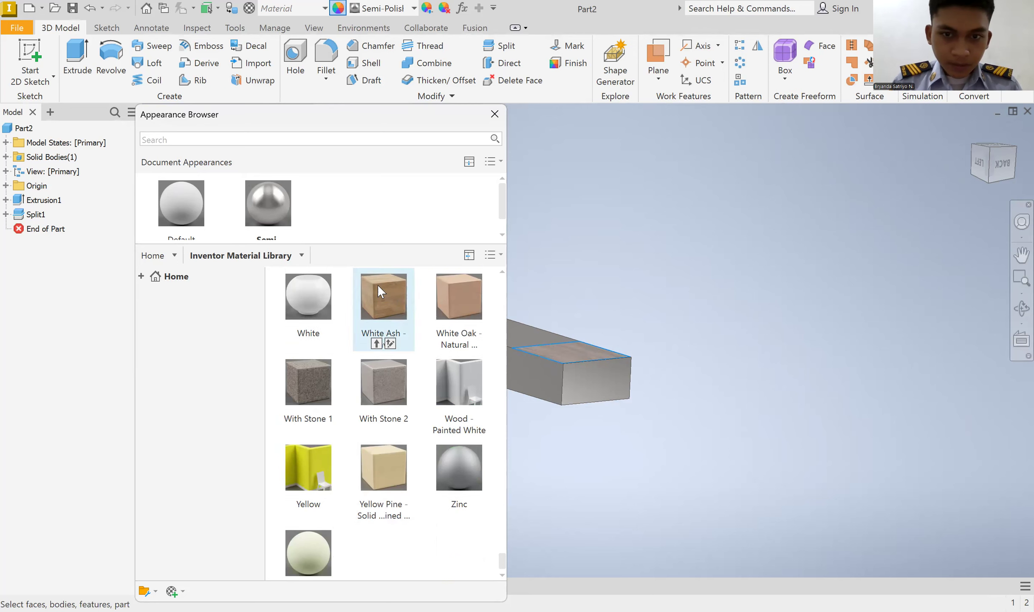
scroll(443, 364, "up", 3)
left_click(467, 461)
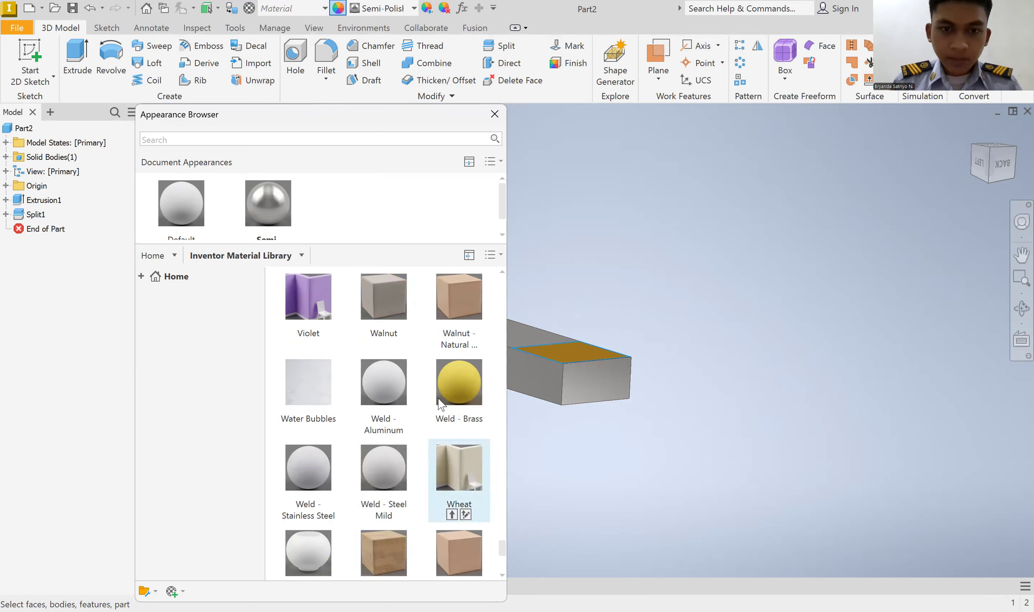
left_click(452, 515)
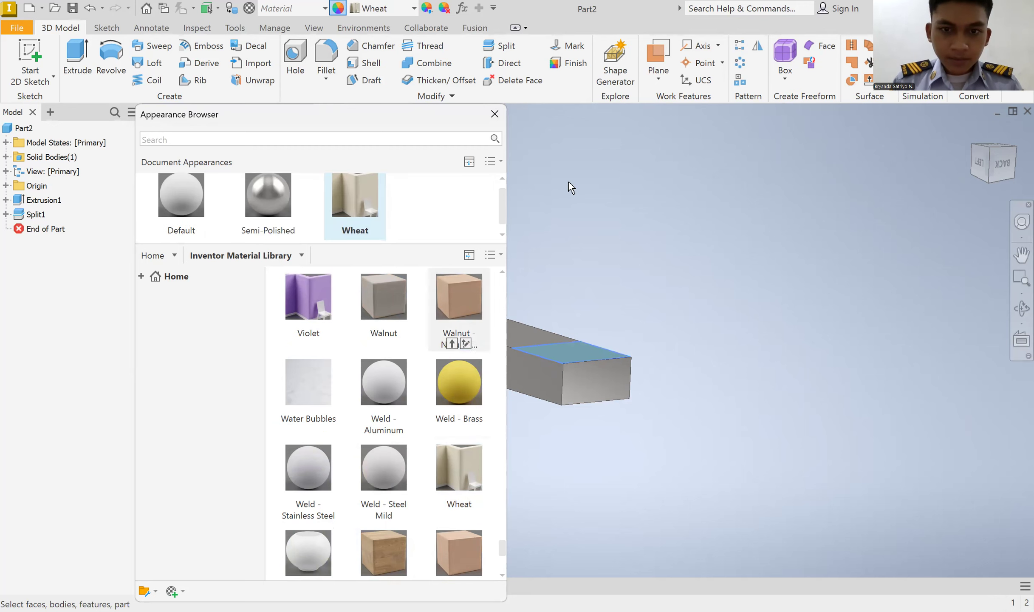
left_click(609, 174)
left_click(497, 117)
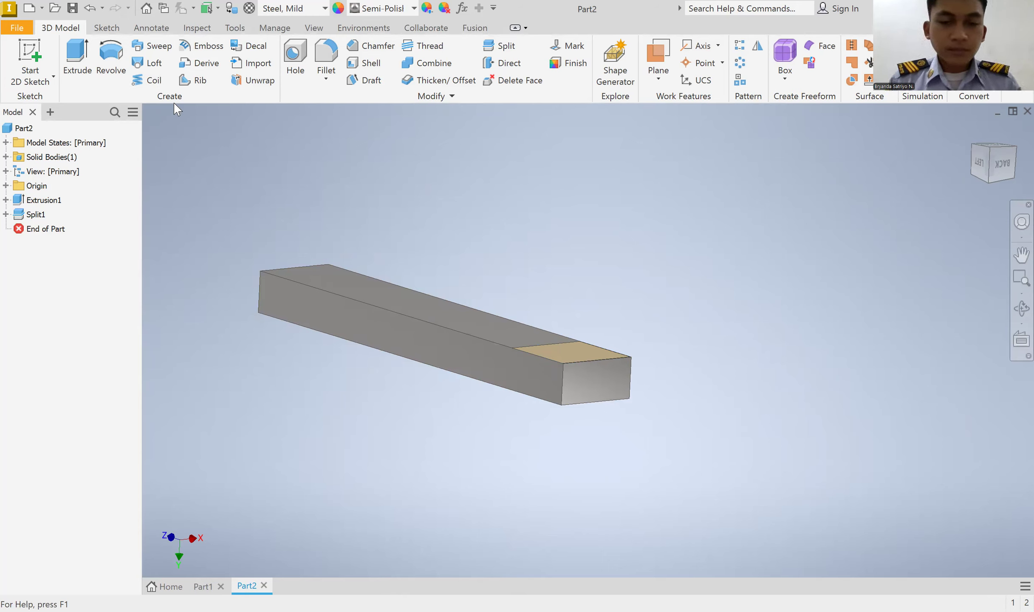
Step: Enter the Stress Analysis environment and create a single point Static Analysis study with default settings for Part2
left_click(361, 31)
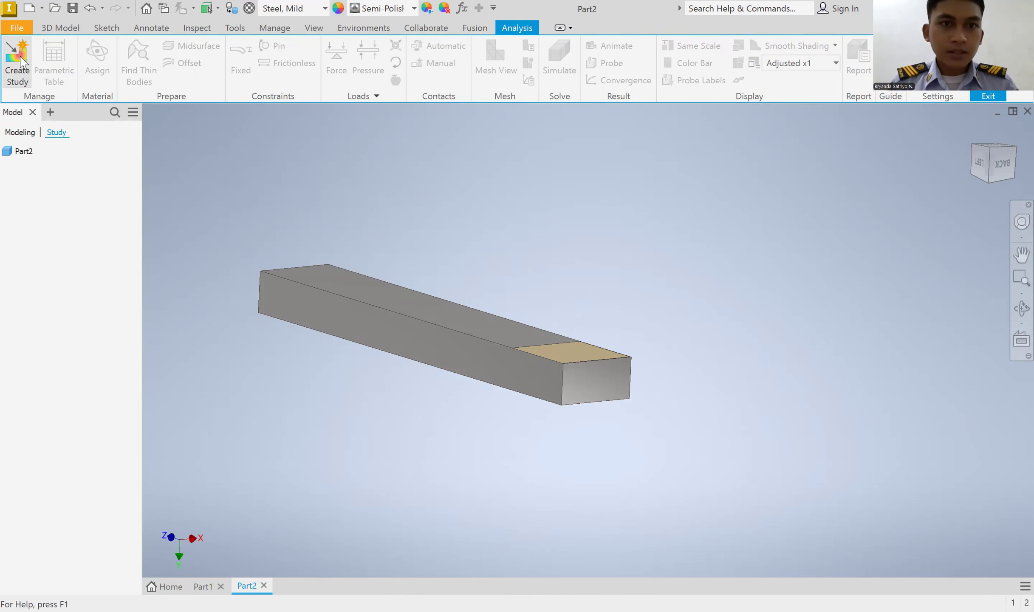
left_click(18, 59)
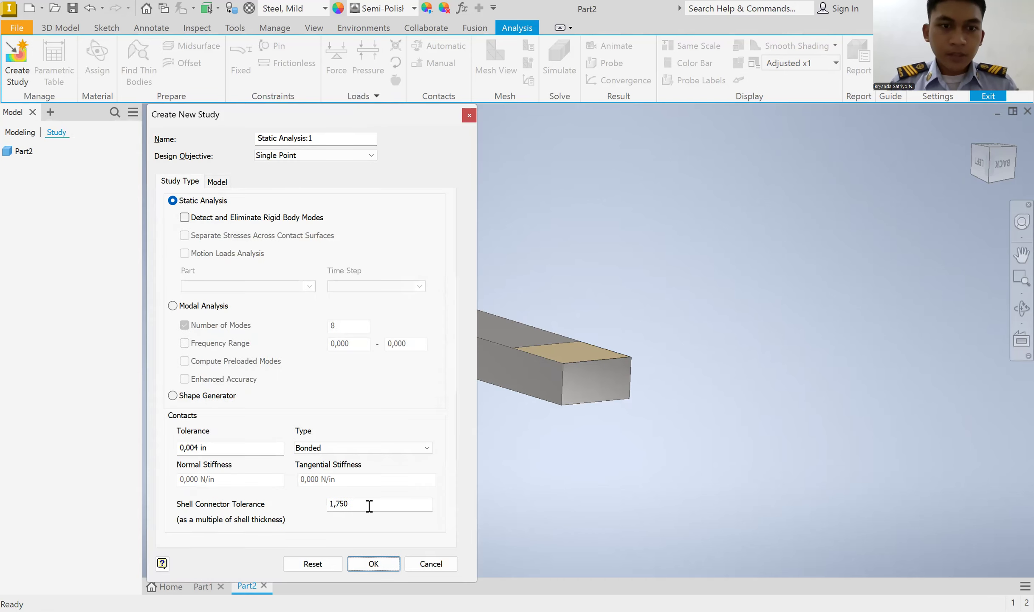
left_click(363, 563)
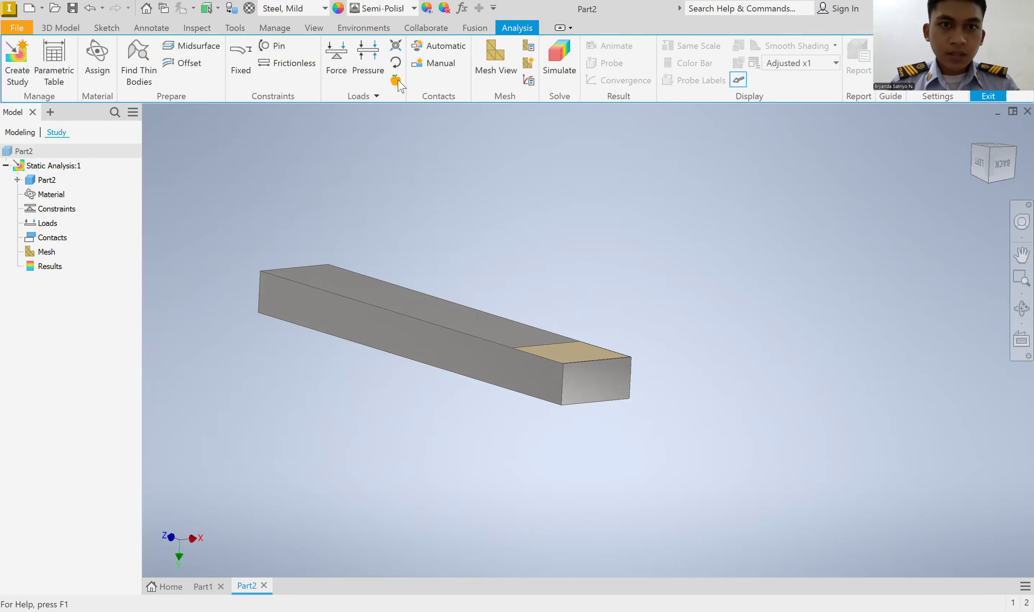
Step: Add a gravity load at the default magnitude, directed downward along the short vertical edge at the bar's colored end
left_click(396, 81)
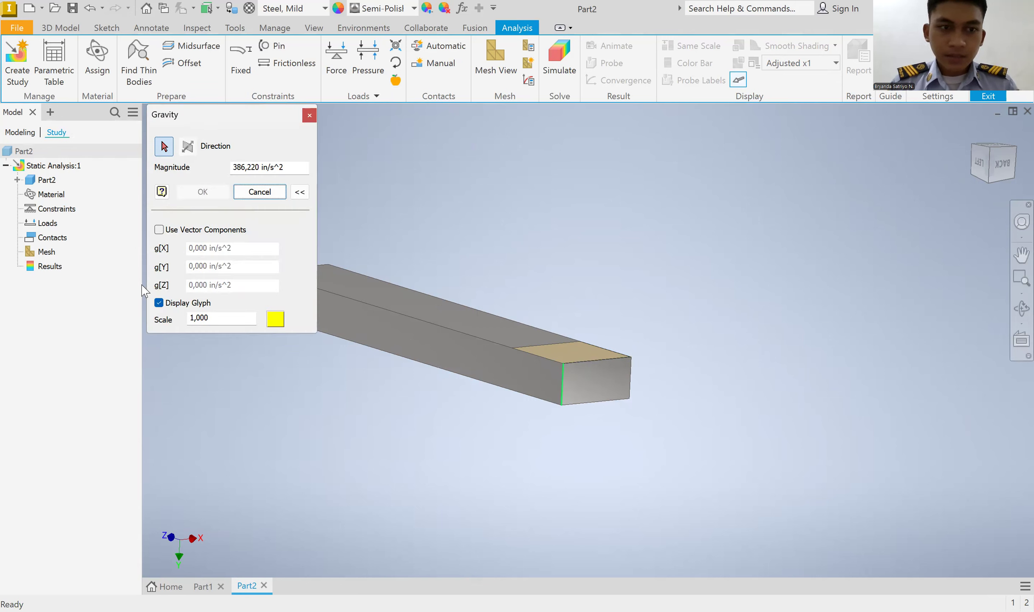
left_click(562, 371)
left_click(202, 192)
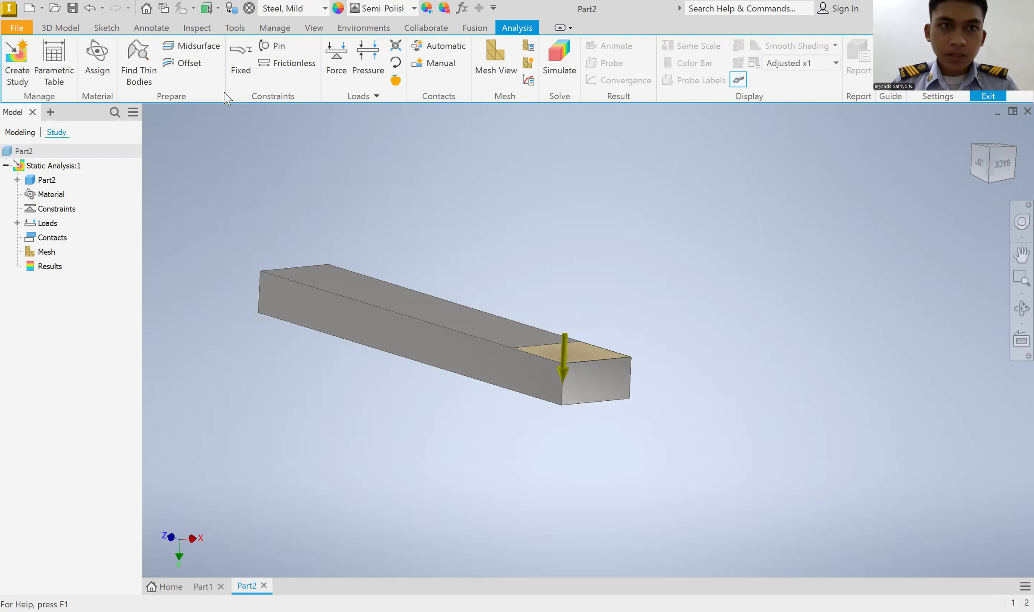
Step: Apply a fixed constraint to the bar's end face opposite the wheat-colored square
left_click(234, 68)
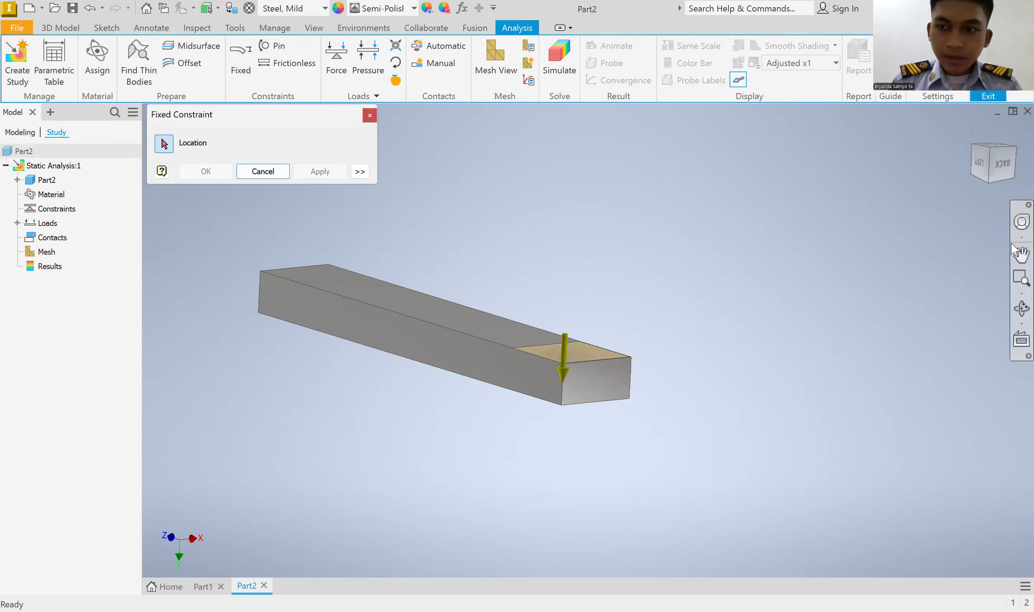
left_click(1020, 307)
left_click_drag(461, 334, 518, 345)
right_click(417, 300)
left_click(342, 296)
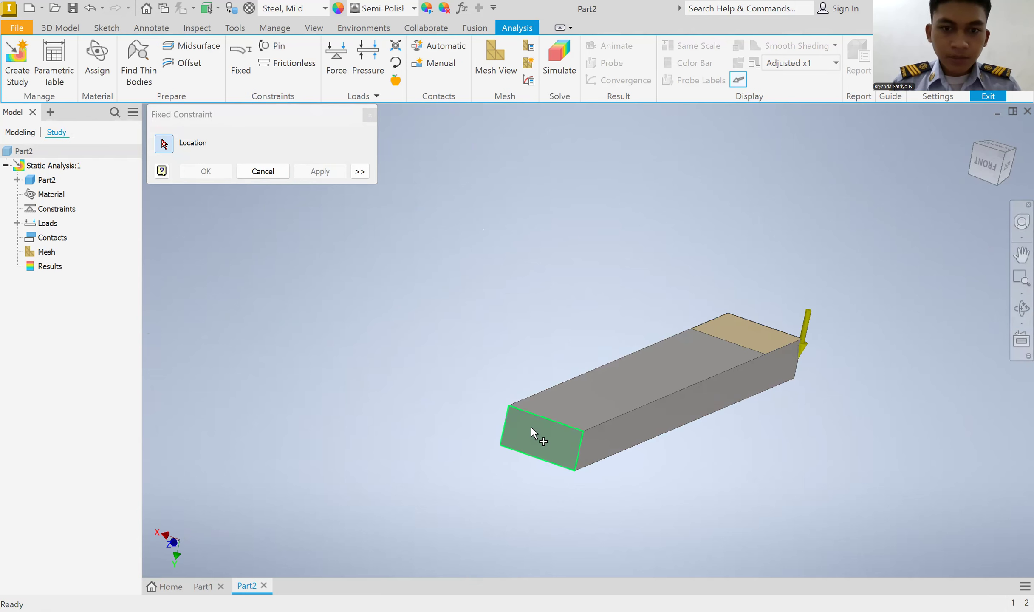
left_click(531, 425)
left_click(320, 171)
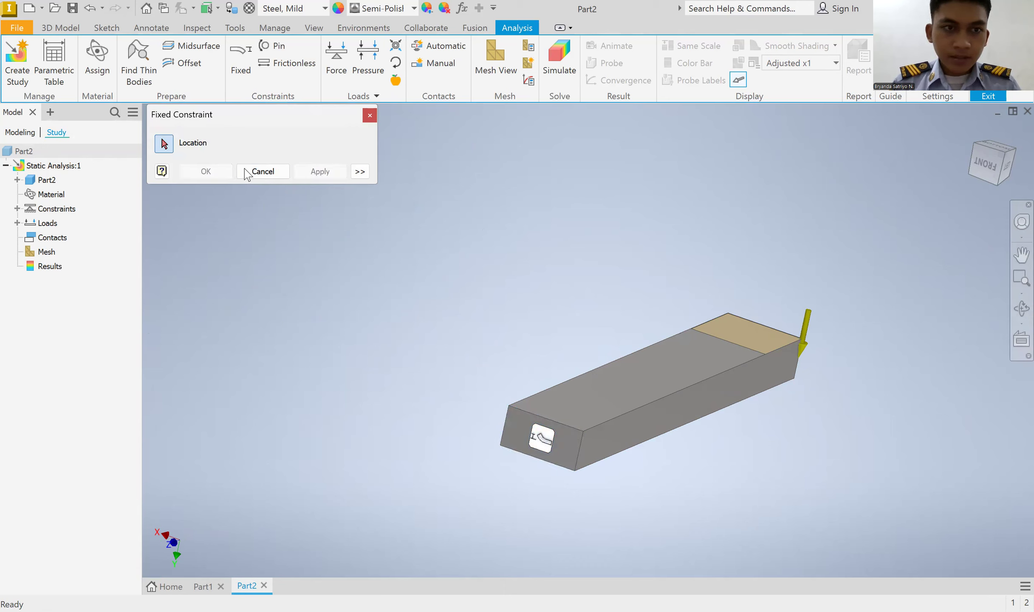
left_click(263, 171)
Step: Apply a 25 N force load to the wheat-colored square face at the free end of the bar
left_click(1021, 308)
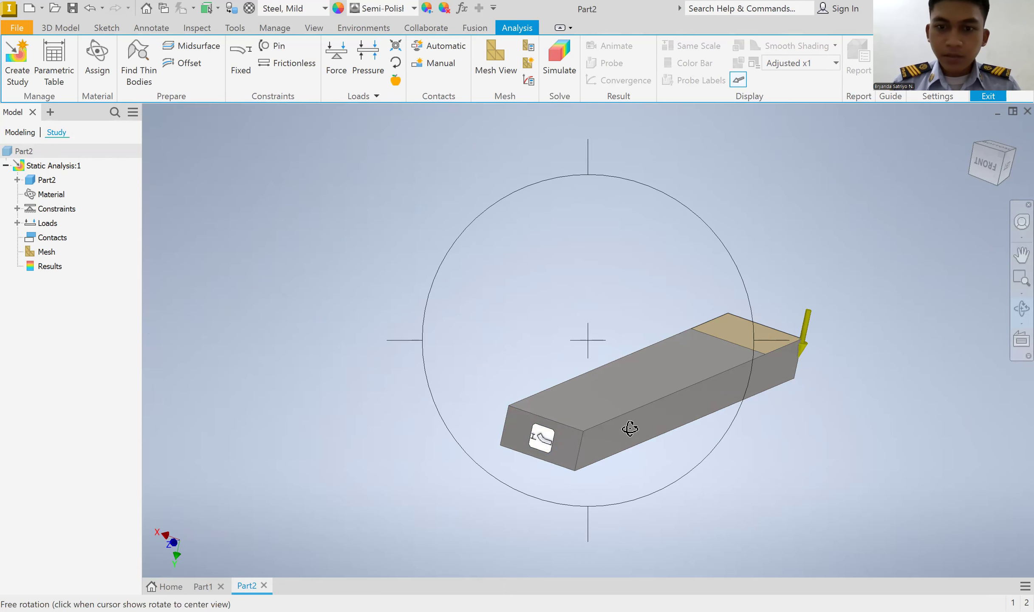
left_click_drag(601, 397, 534, 402)
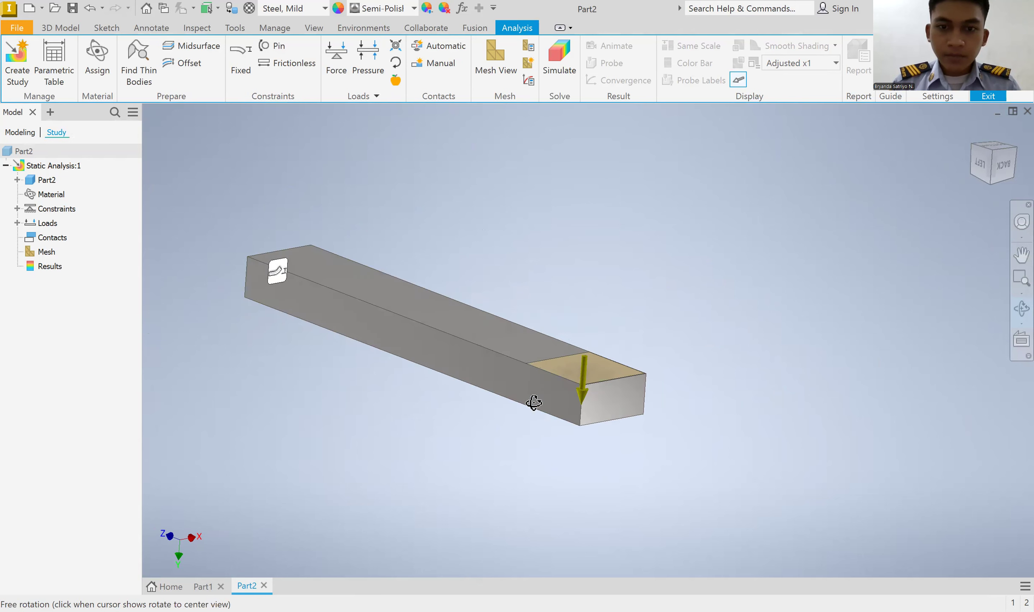
right_click(526, 349)
left_click(483, 352)
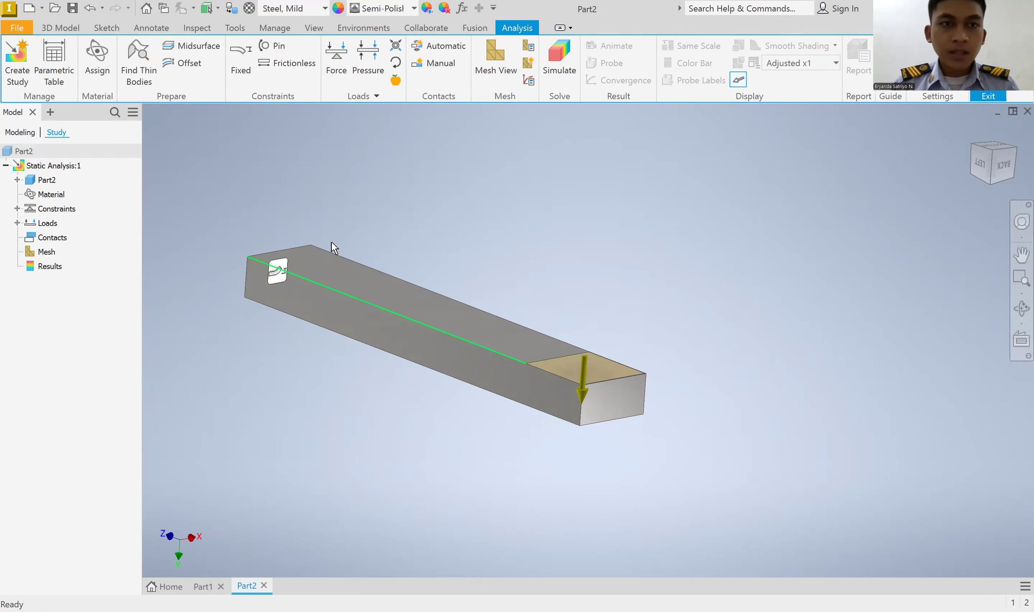
left_click(336, 64)
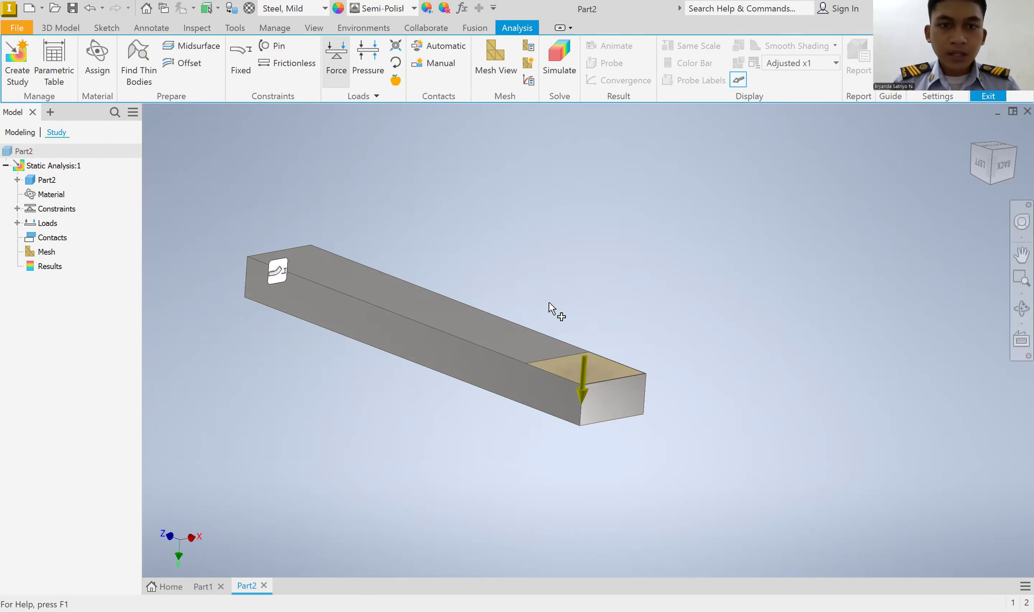
left_click(595, 366)
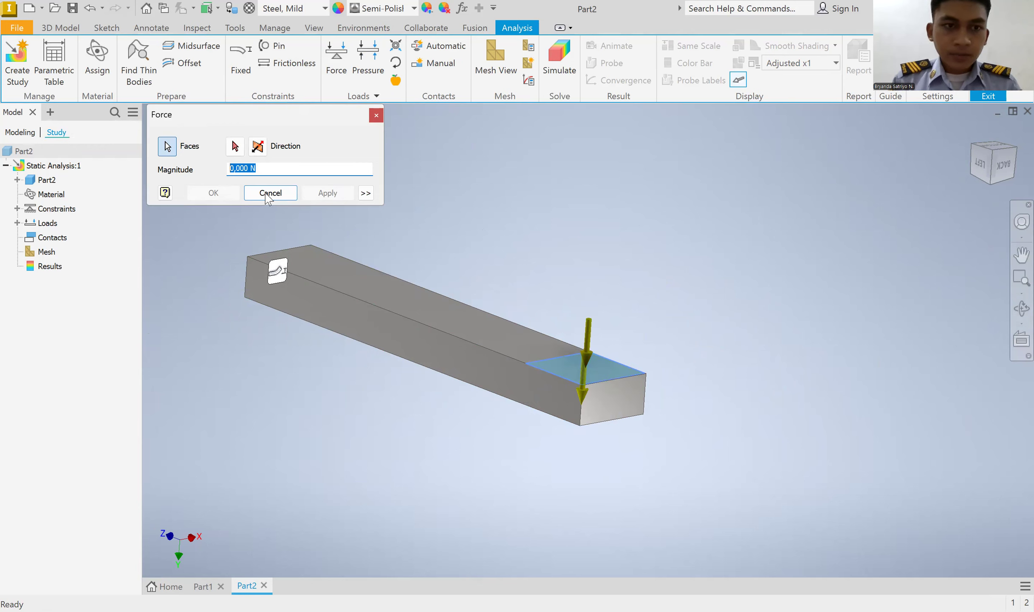
type("25")
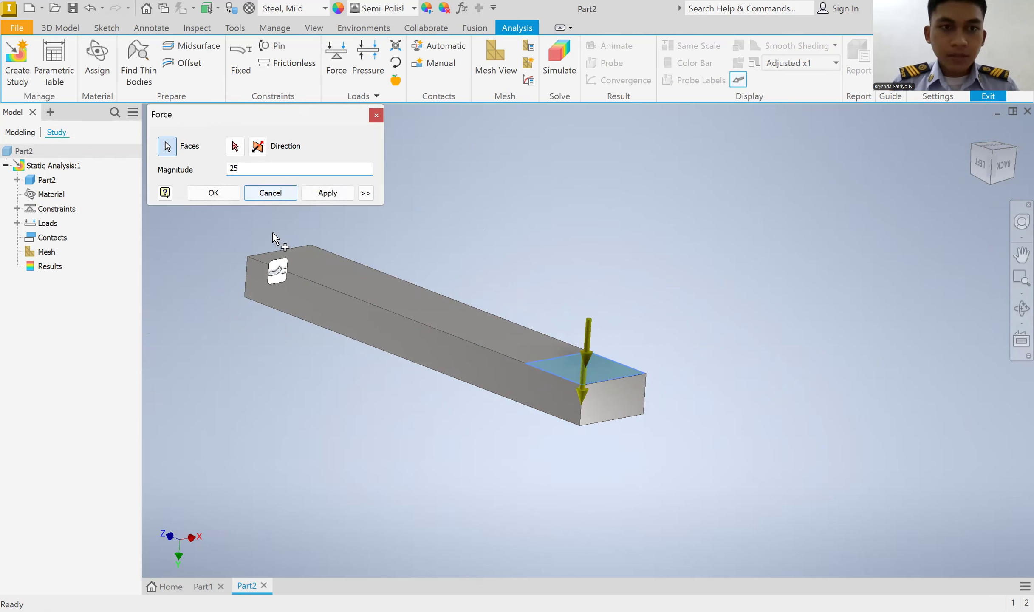
left_click(327, 193)
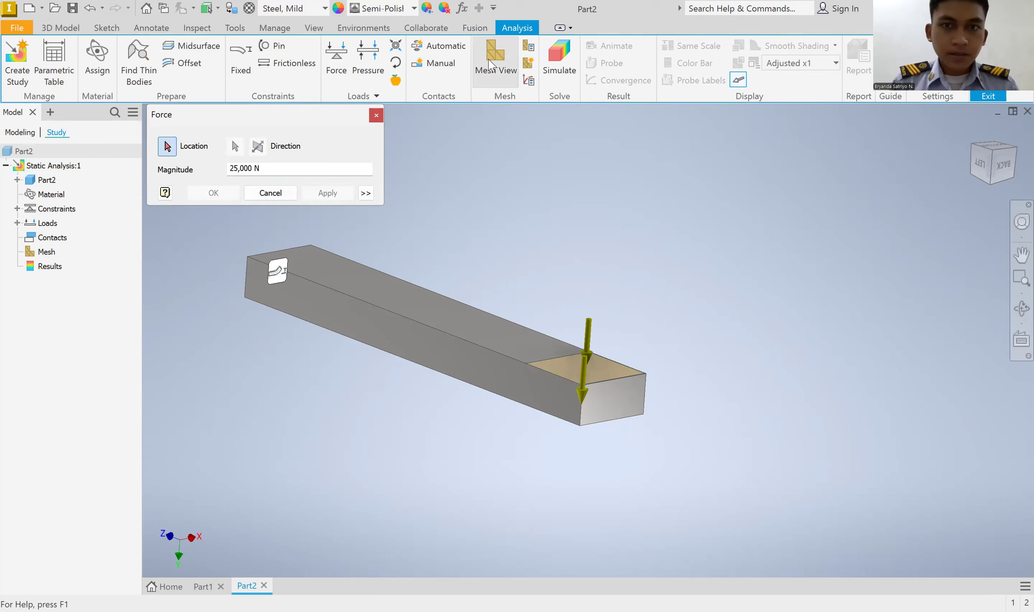
left_click(270, 193)
Step: Run the static analysis for Part2 and inspect the Von Mises stress distribution along the bar
left_click(555, 60)
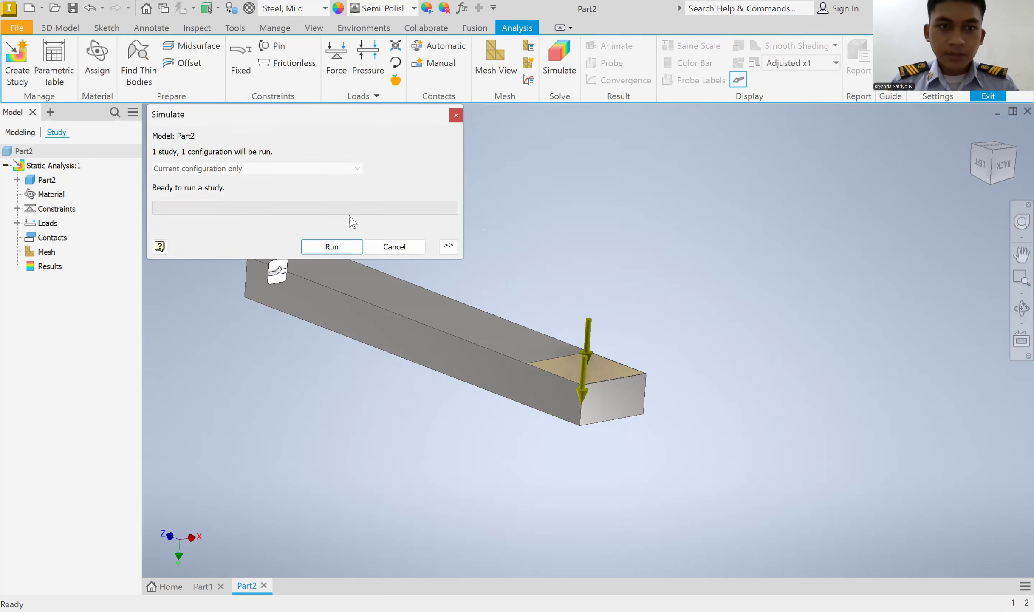
left_click(338, 245)
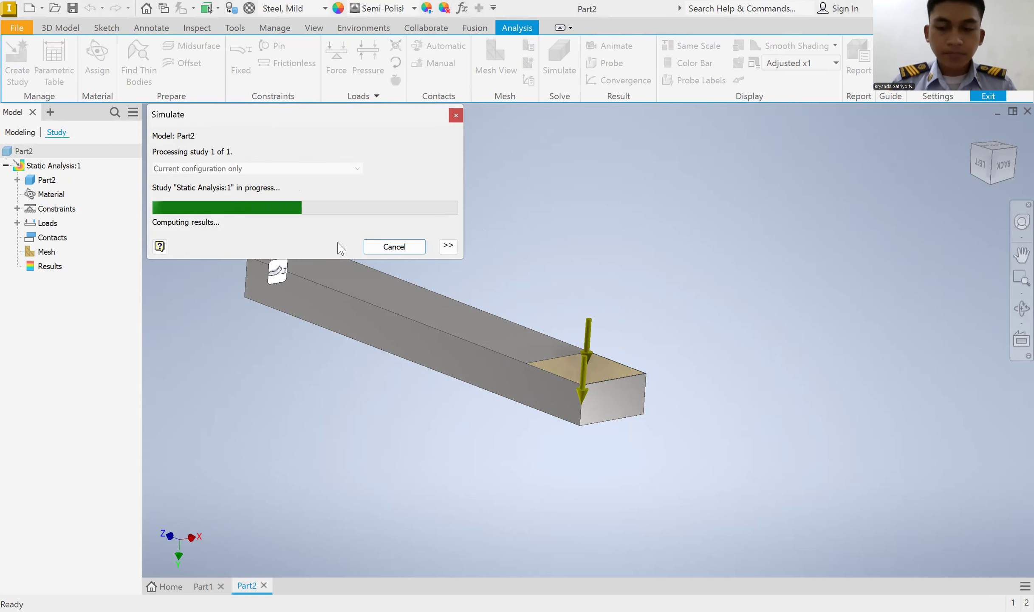
middle_click_drag(414, 286, 512, 273)
scroll(565, 254, "down", 1)
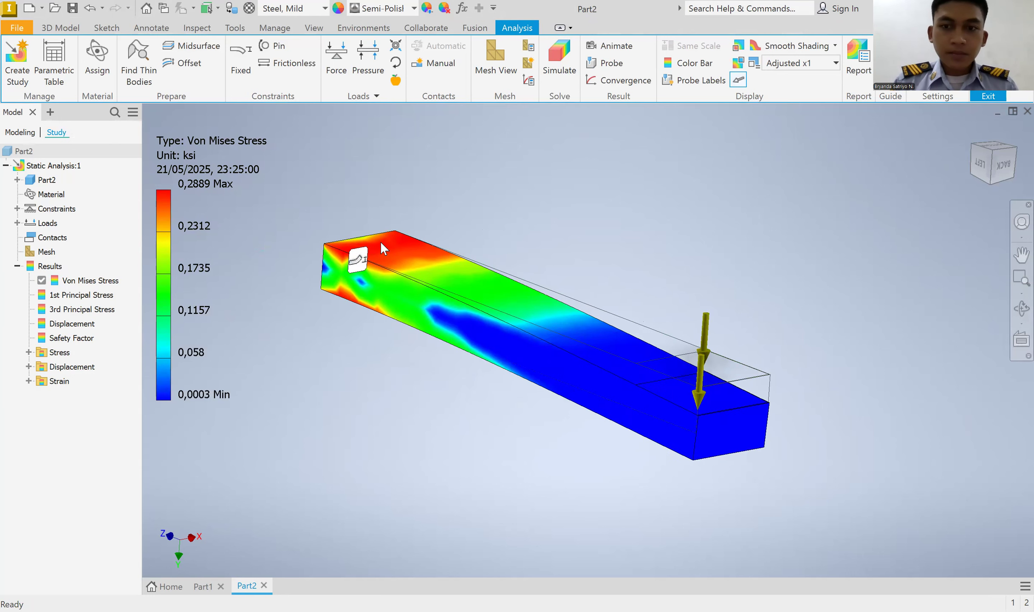
scroll(713, 388, "down", 1)
scroll(713, 387, "up", 3)
scroll(713, 387, "down", 4)
scroll(714, 387, "up", 2)
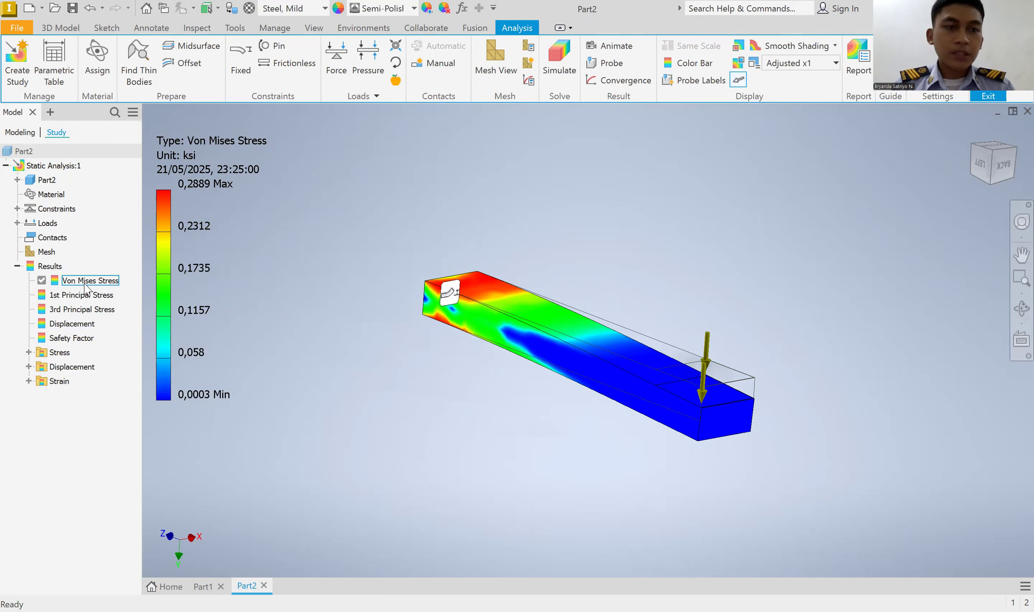
Step: Display the Displacement result, followed by the Safety Factor result, for the bar under the 25 N force
right_click(70, 324)
left_click(85, 352)
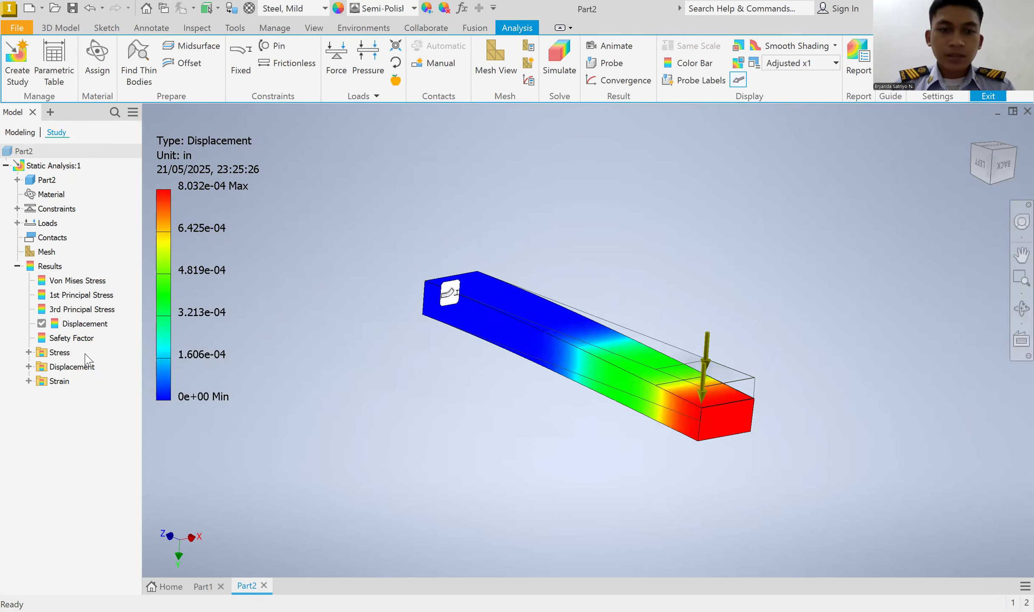
right_click(70, 338)
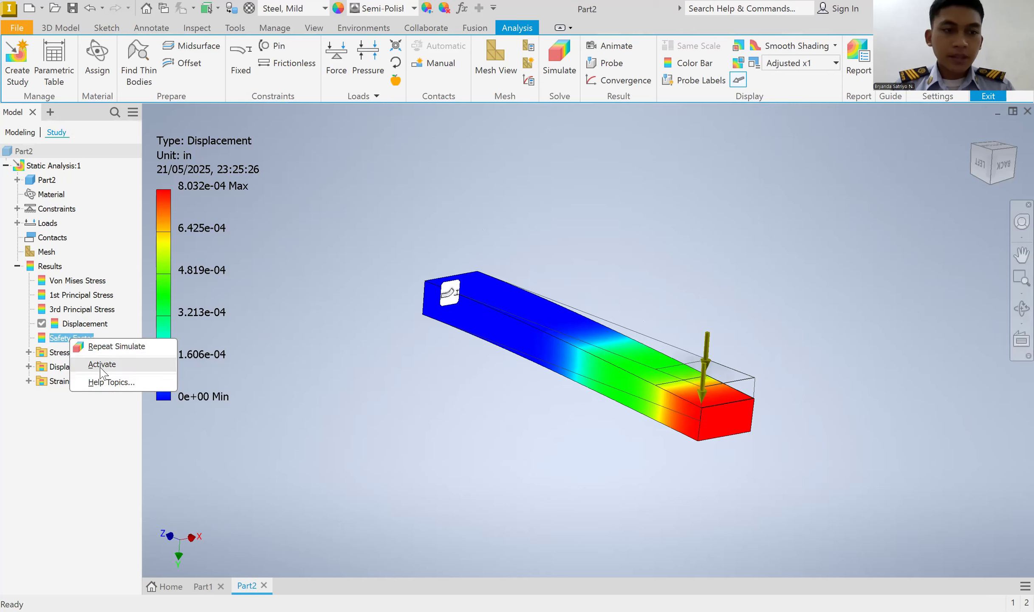
left_click(102, 364)
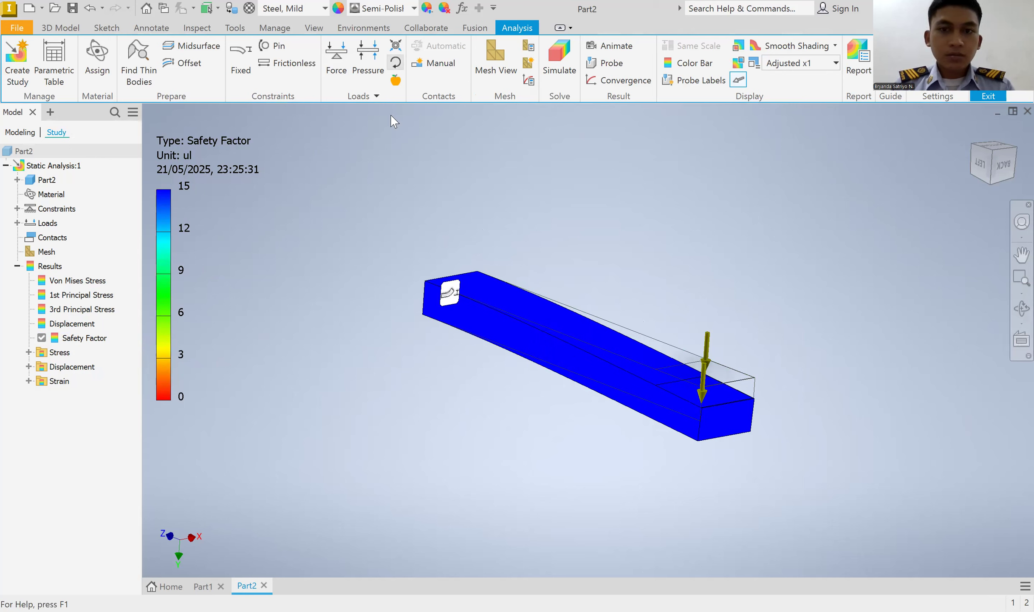
right_click(706, 352)
left_click(224, 287)
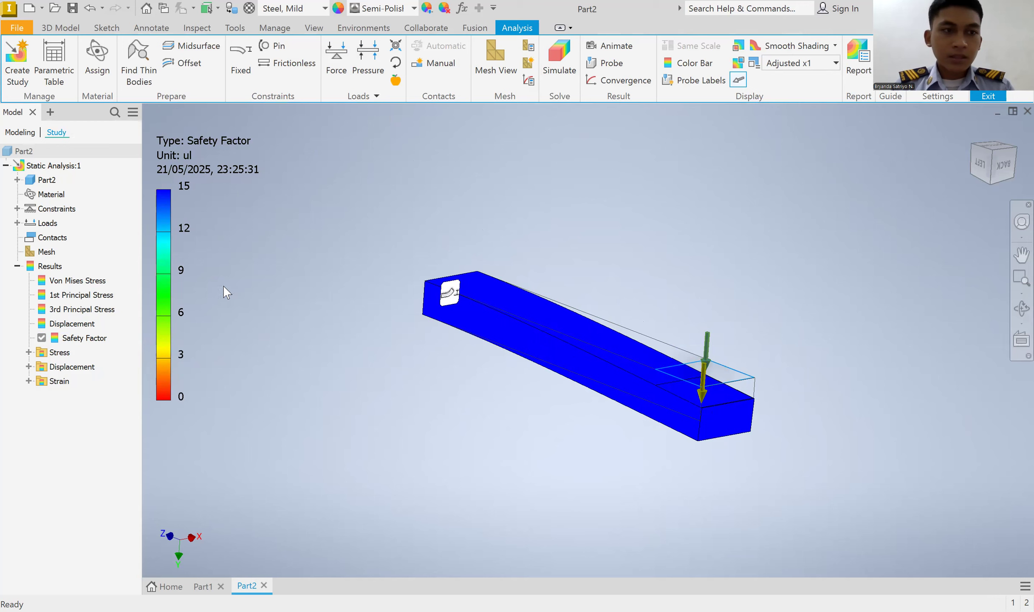
right_click(49, 224)
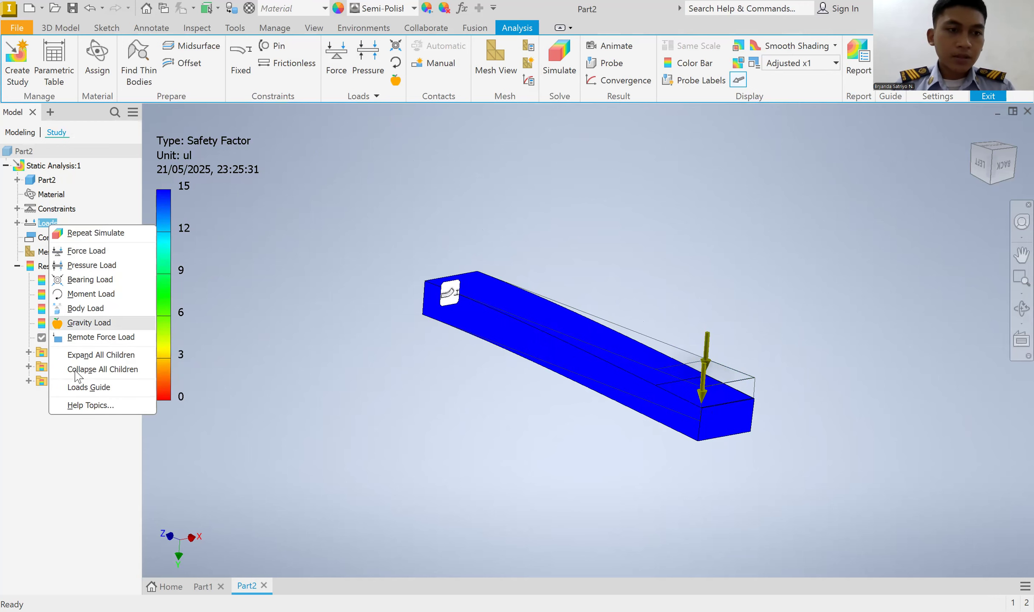
left_click(274, 278)
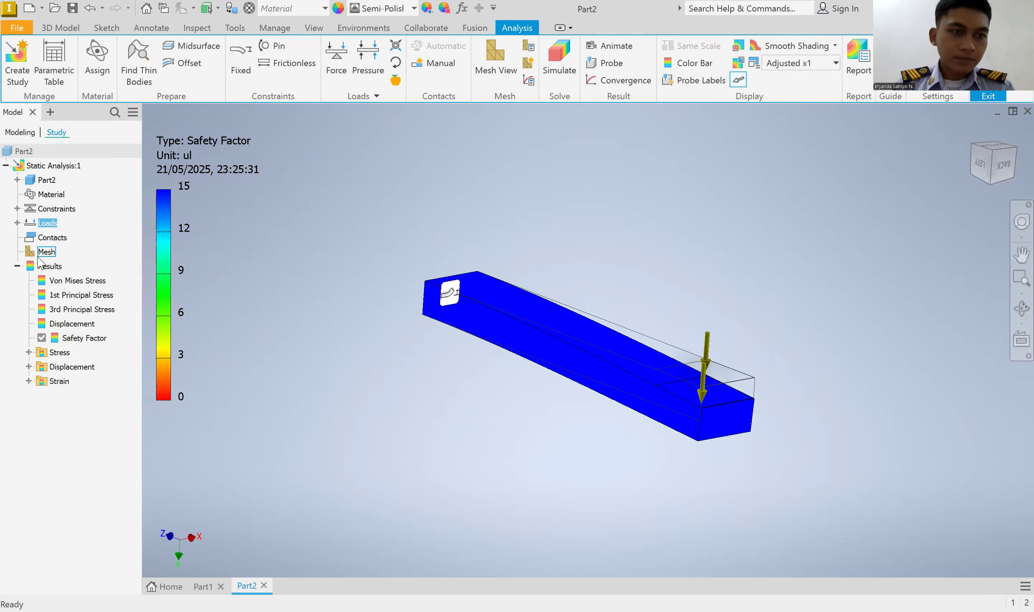
left_click(262, 216)
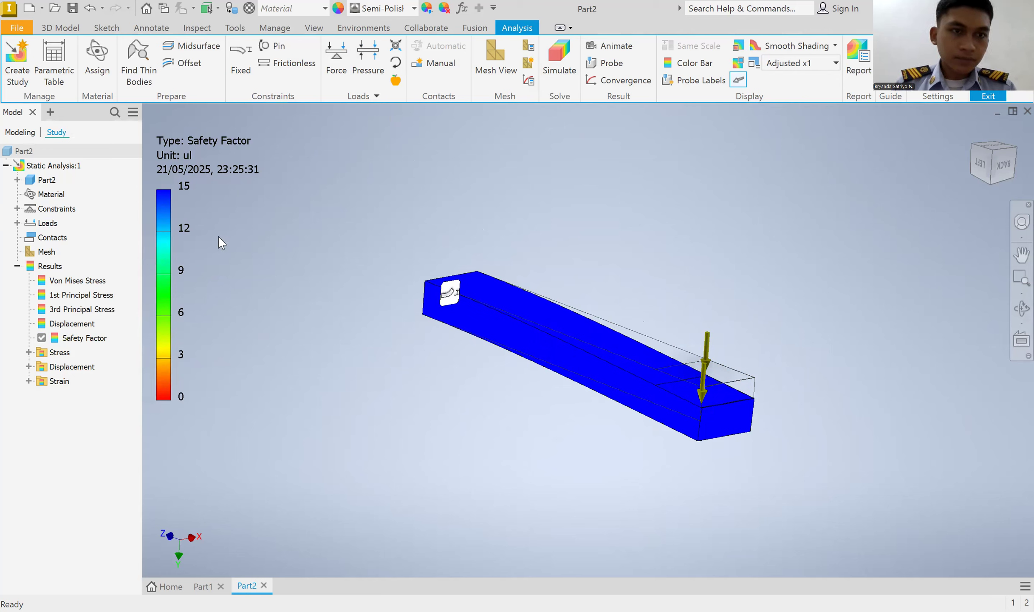
Step: Add another force load of 500 N on the wheat-colored square face at the bar's free end
right_click(44, 222)
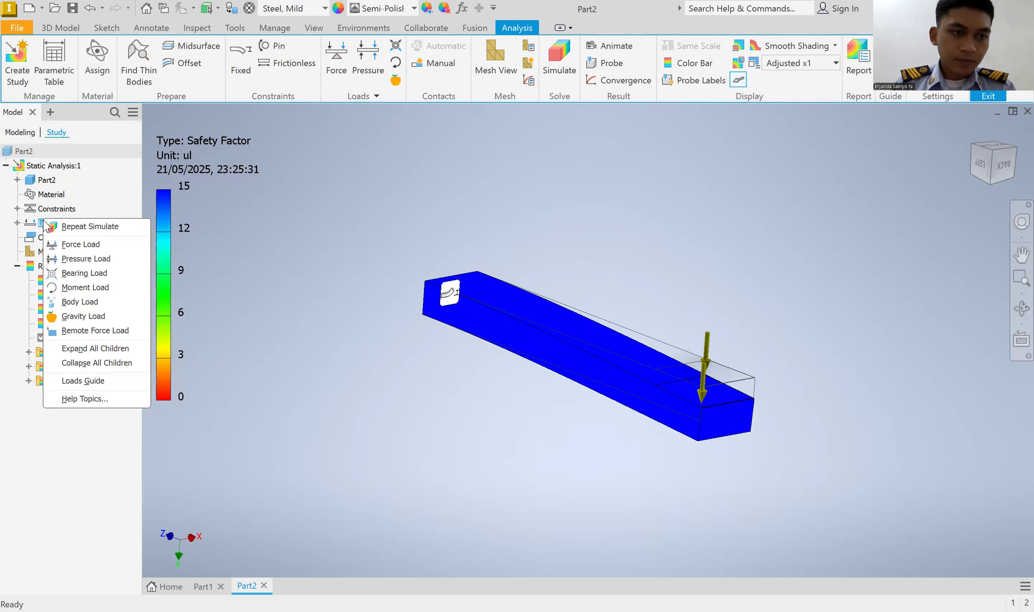
left_click(86, 246)
left_click(254, 168)
type("500")
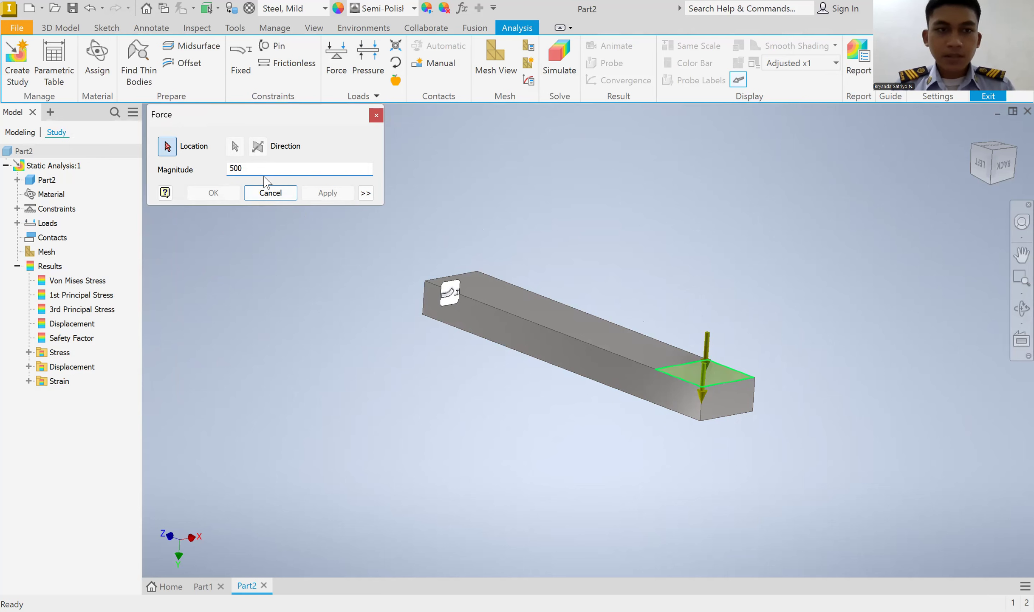
left_click(328, 192)
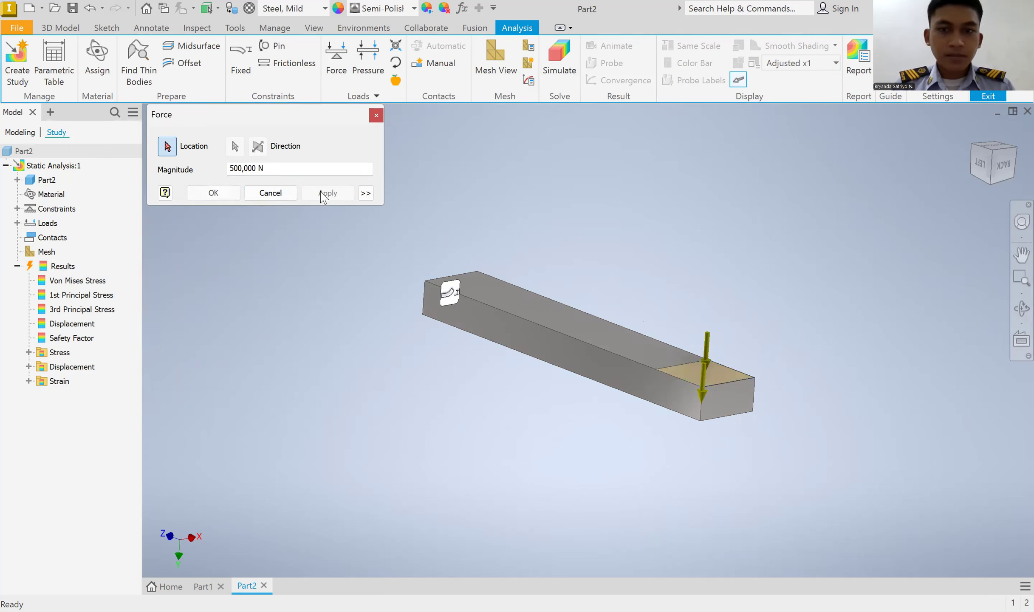
left_click(280, 194)
Step: Rerun the static analysis for Part2 with the added 500 N force
left_click(550, 78)
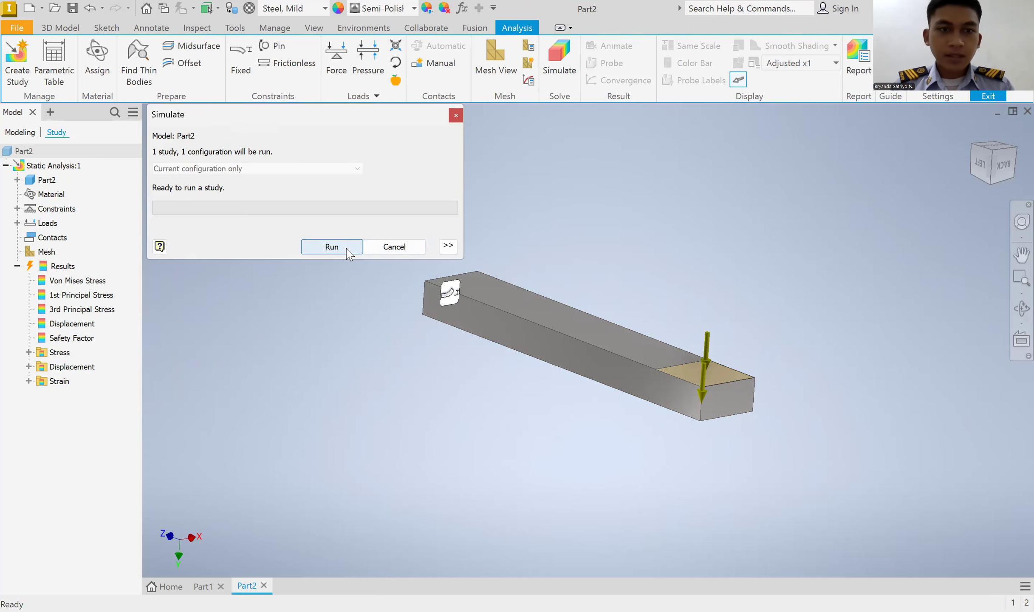
left_click(346, 248)
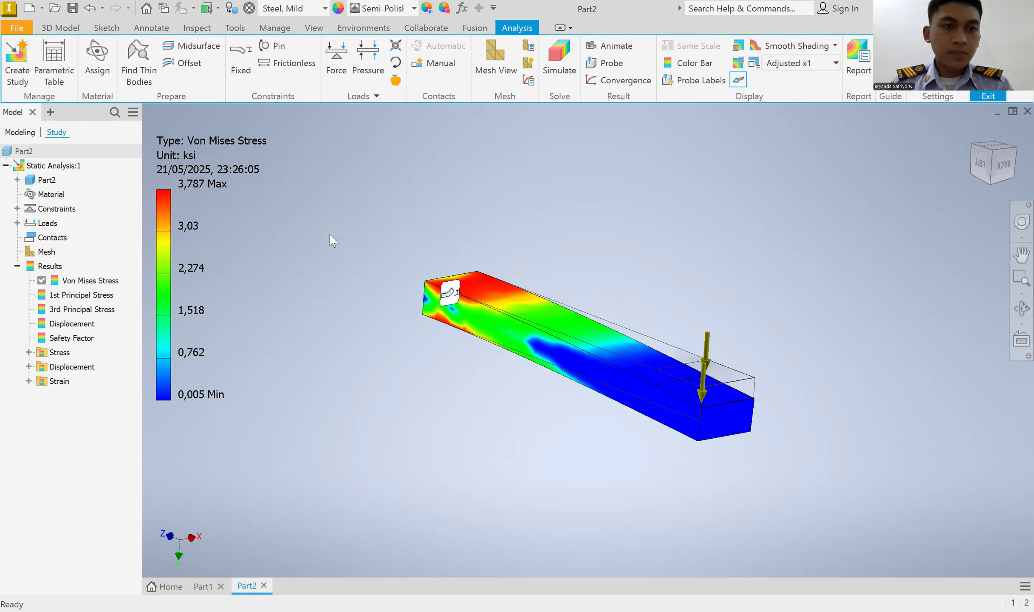
left_click(94, 296)
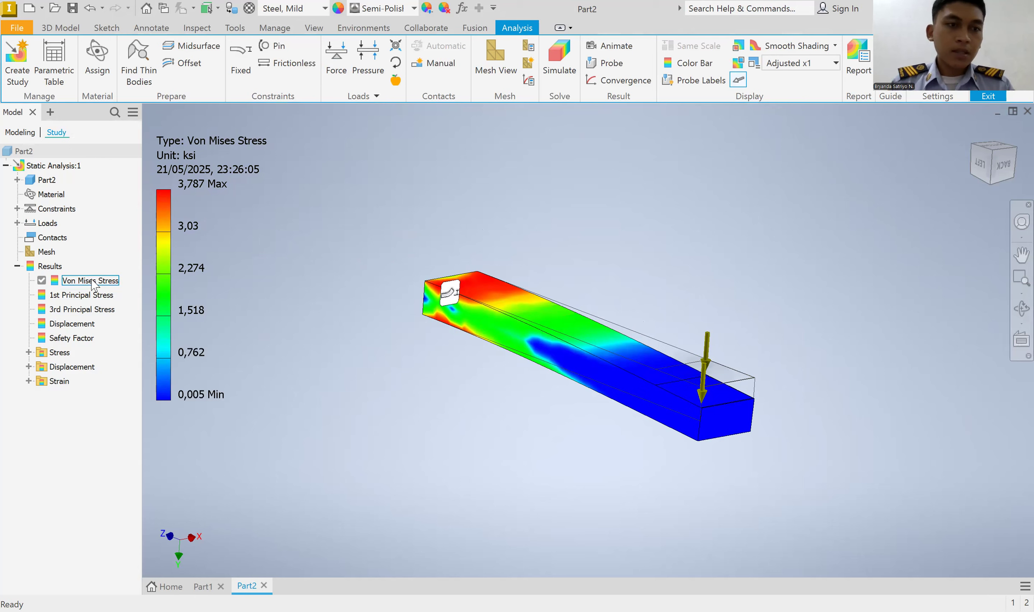
Step: Display the recomputed Displacement and Safety Factor results, and examine the safety factor around the bar's fixed end
right_click(85, 324)
left_click(128, 347)
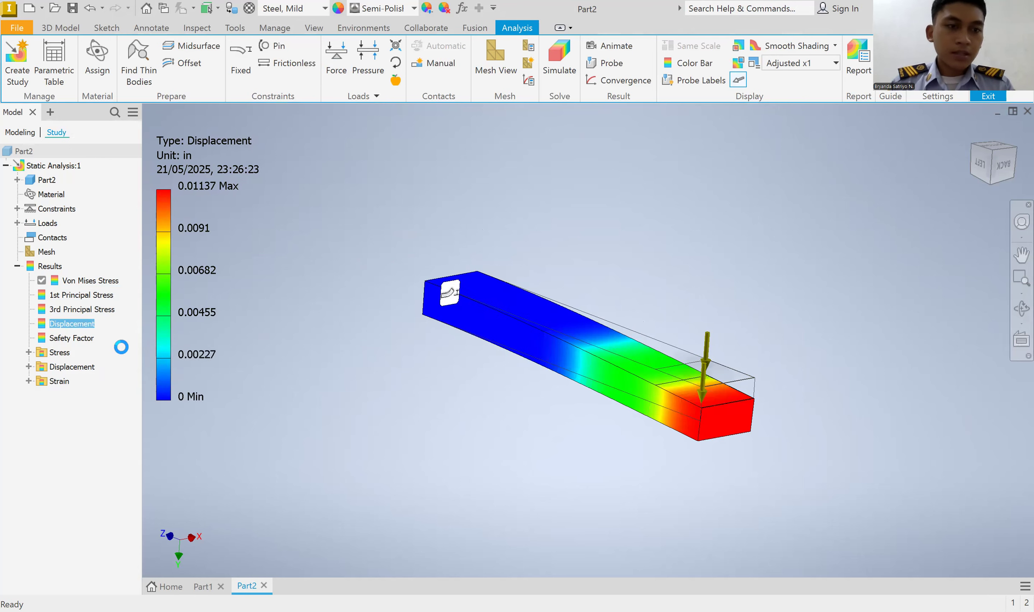
right_click(70, 338)
left_click(101, 362)
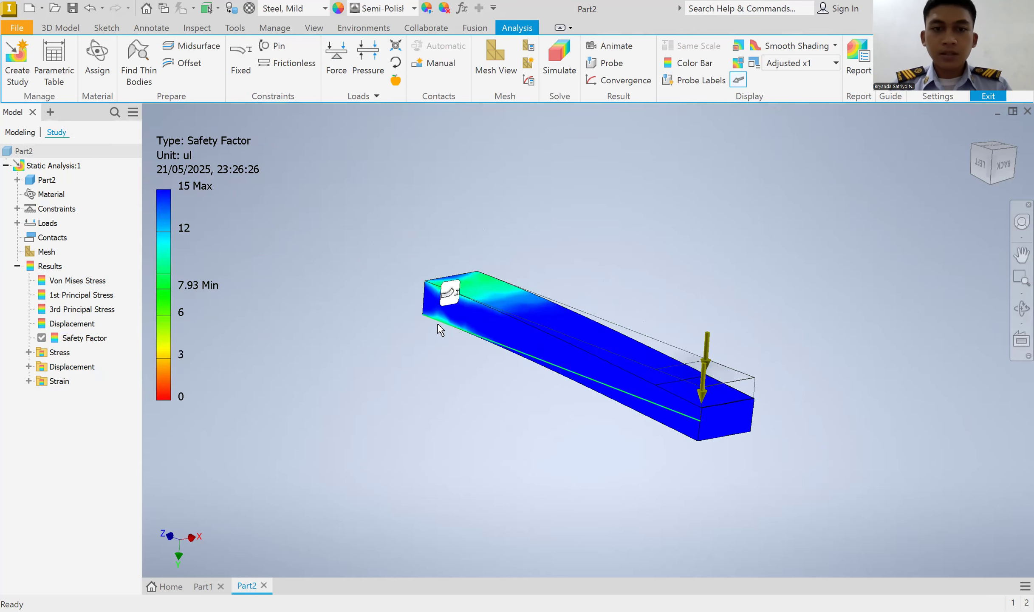
middle_click_drag(454, 341, 526, 342)
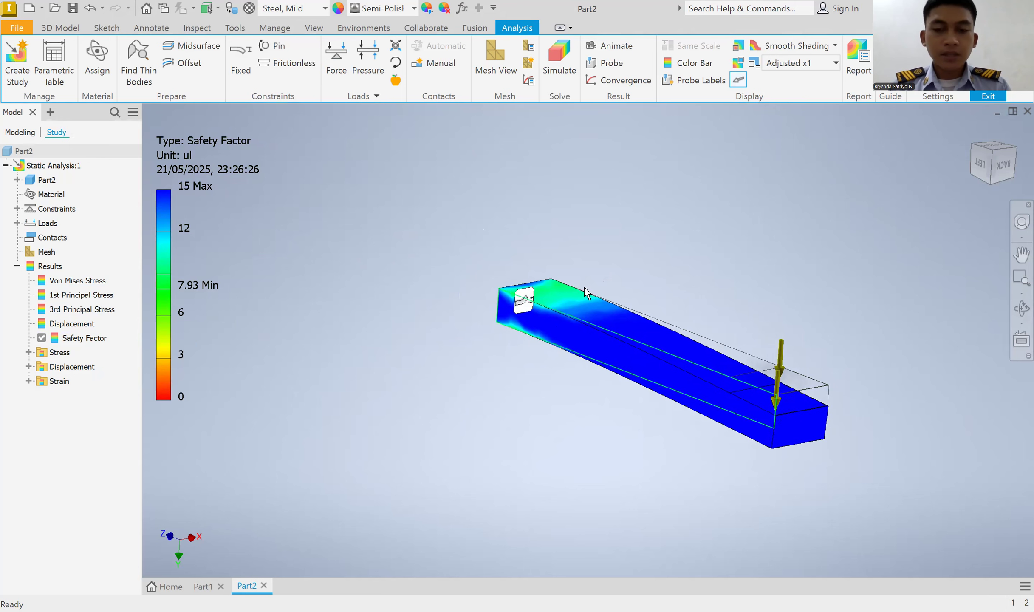
middle_click_drag(579, 280, 474, 280)
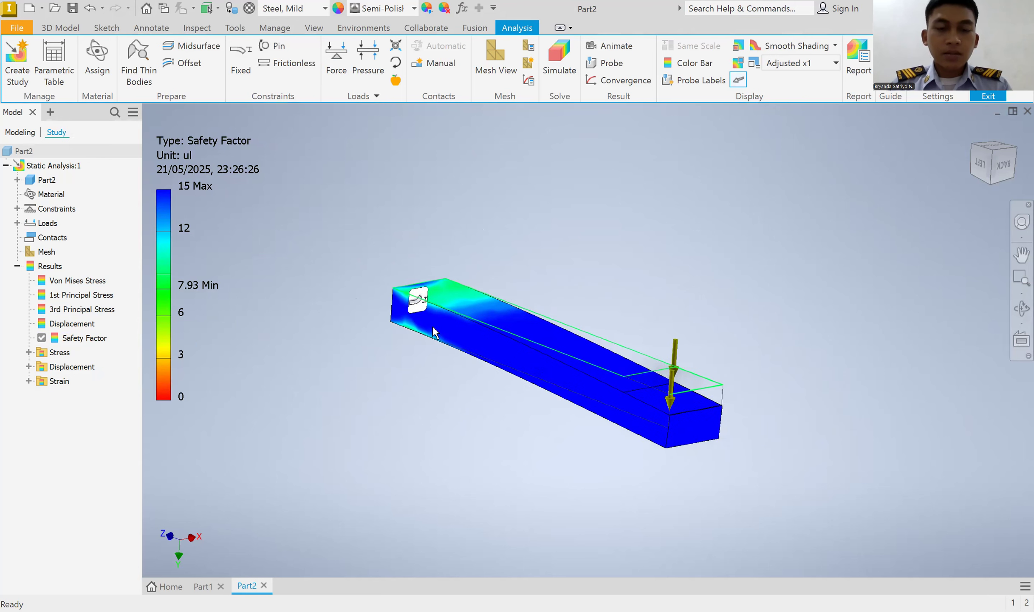